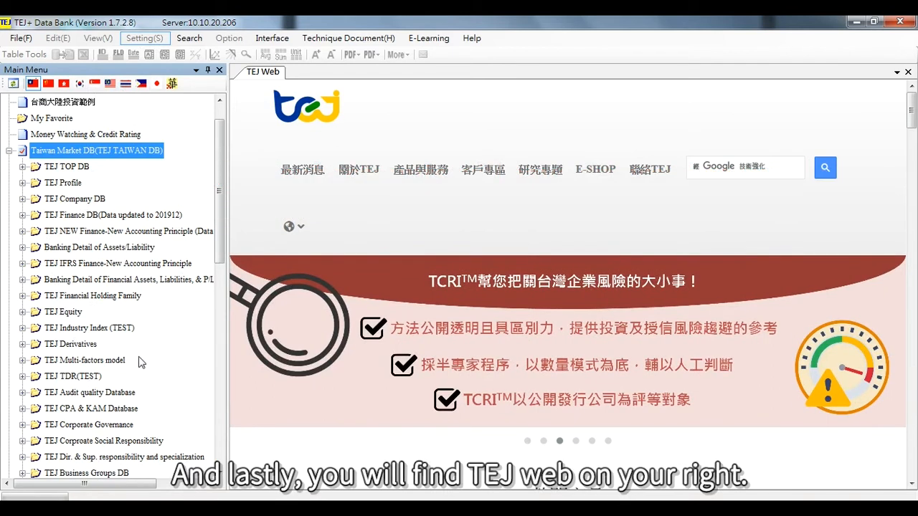
# Browse the Technique Document menu's user guide entries.
pyautogui.moveTo(361, 152)
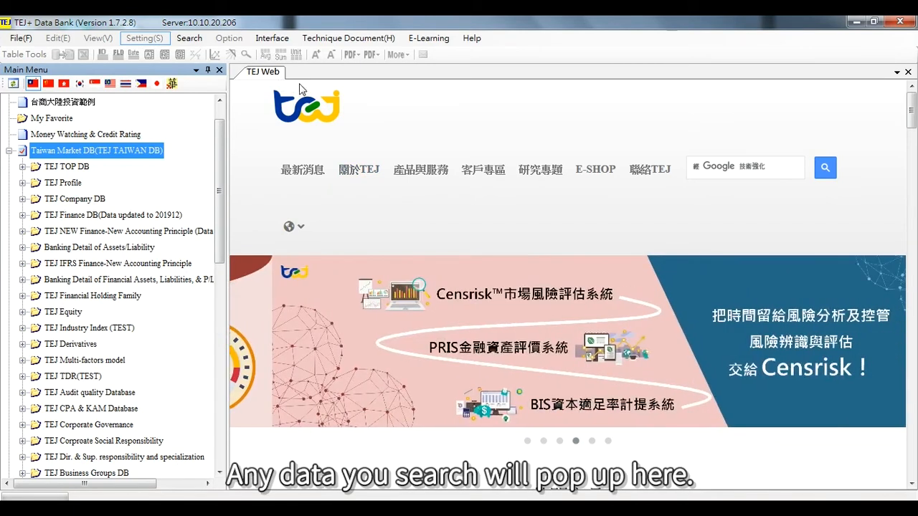
pyautogui.moveTo(421, 171)
pyautogui.moveTo(365, 169)
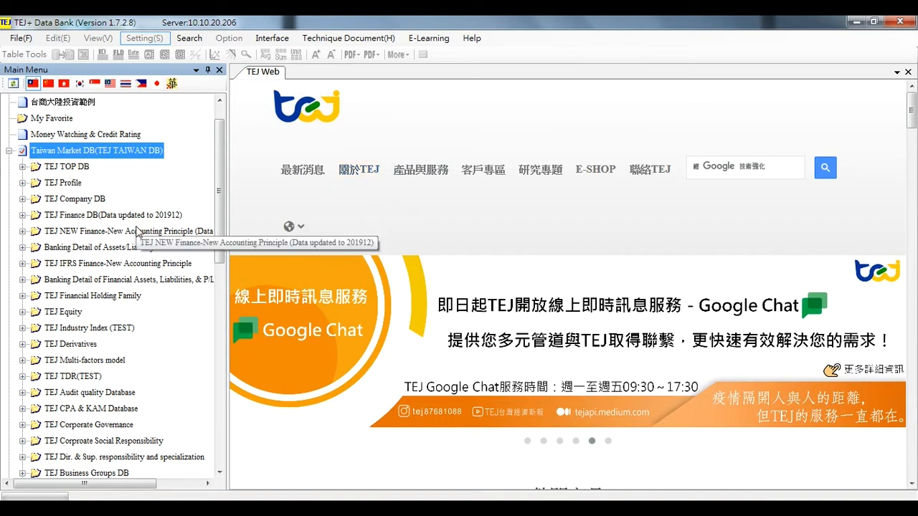
pyautogui.click(331, 43)
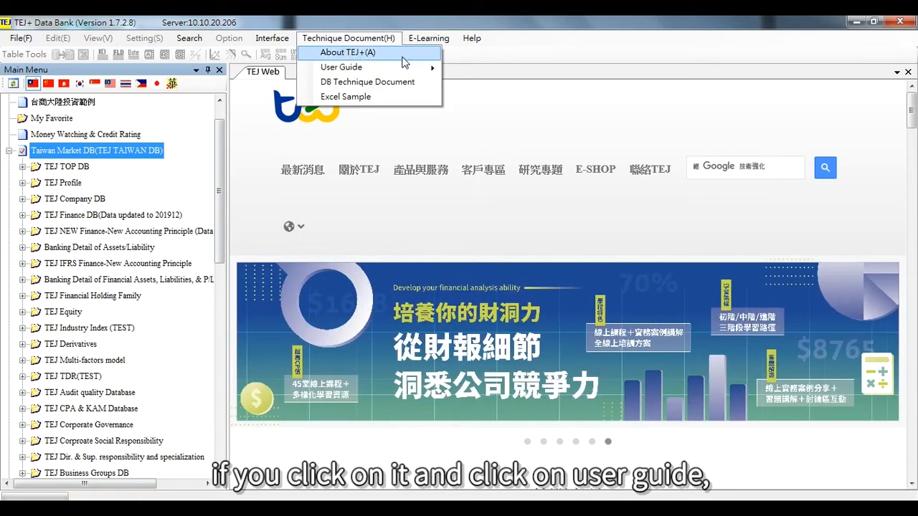
pyautogui.moveTo(426, 72)
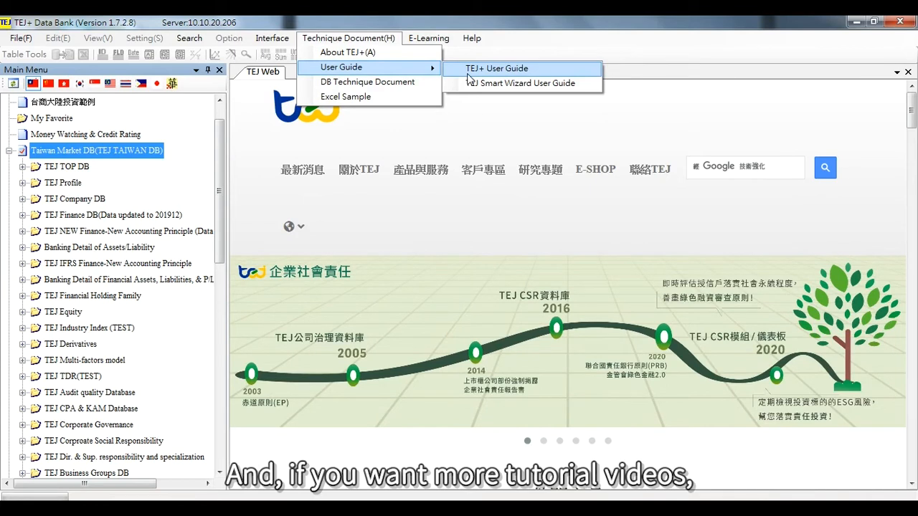
pyautogui.click(514, 135)
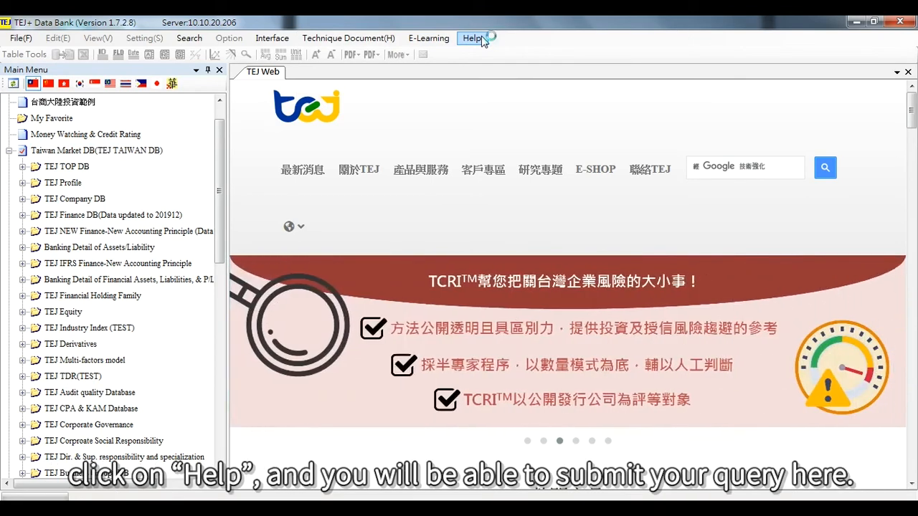
# Open the Help contact form in the browser, then close the browser window.
pyautogui.click(483, 39)
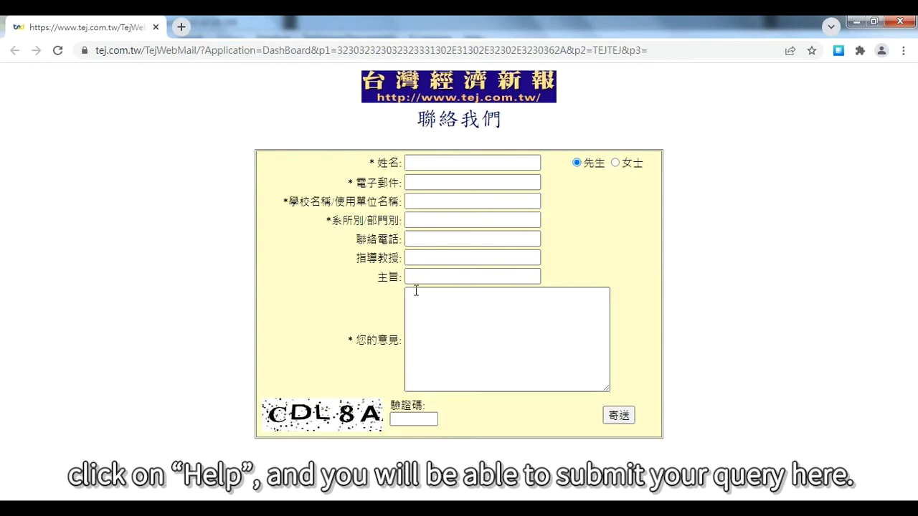
pyautogui.click(892, 24)
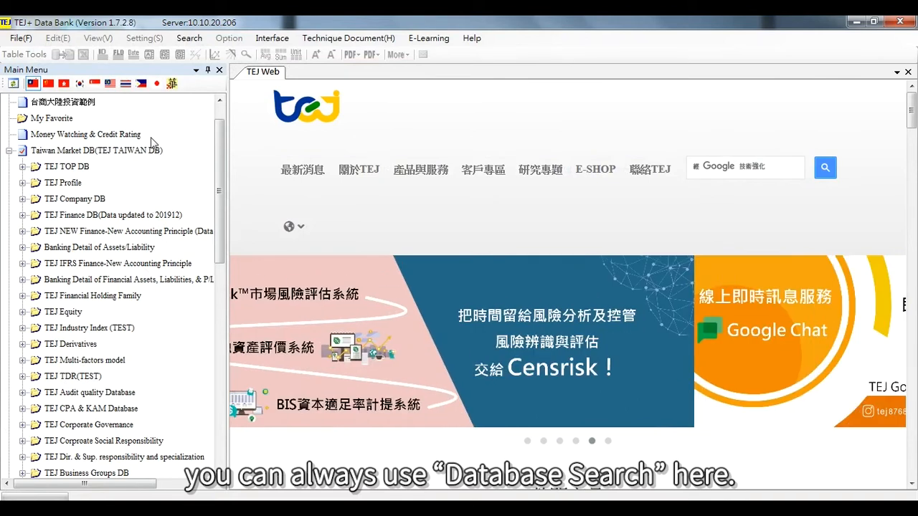
# Run a Database Search field query for "financial leverage" and close the Field Query dialog.
pyautogui.click(190, 39)
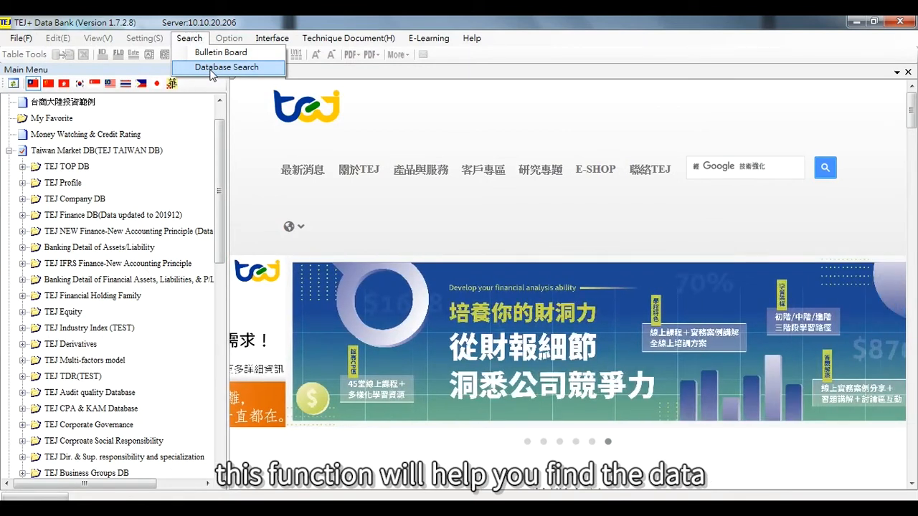
pyautogui.click(212, 71)
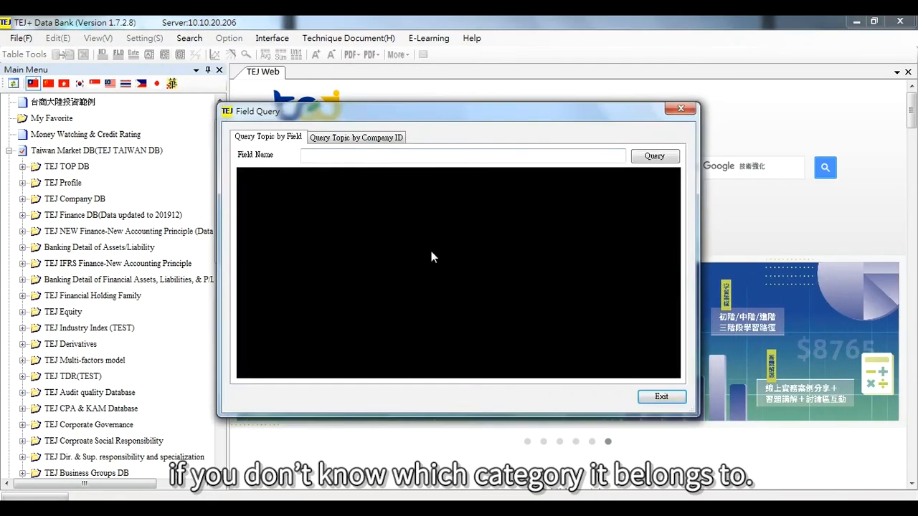
pyautogui.click(408, 154)
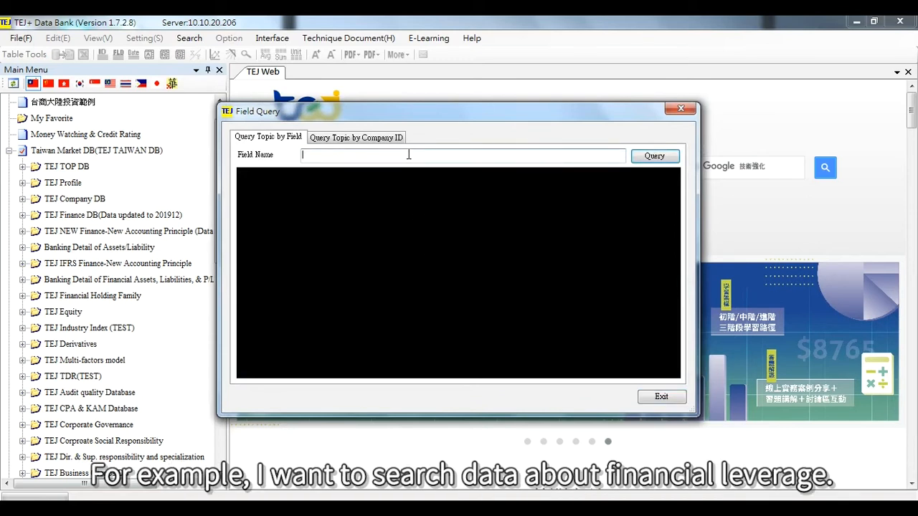
pyautogui.write('fi')
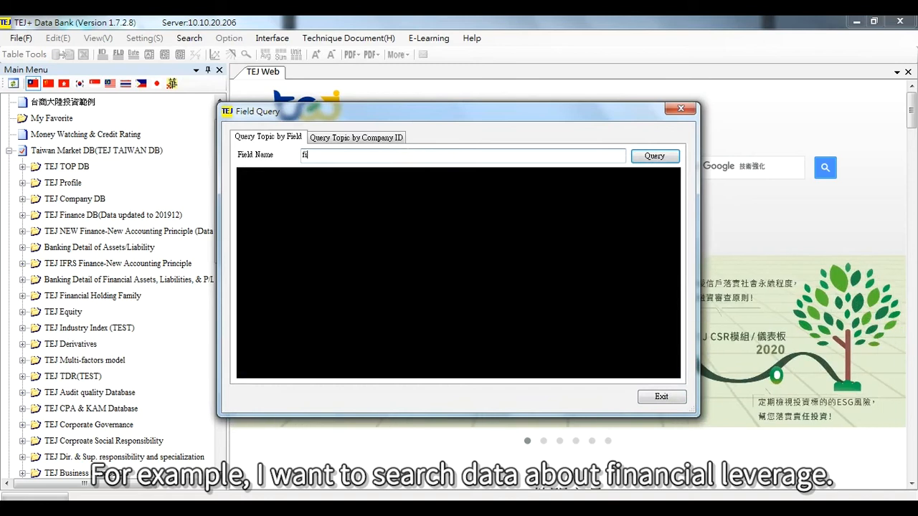
pyautogui.write('nancial lev')
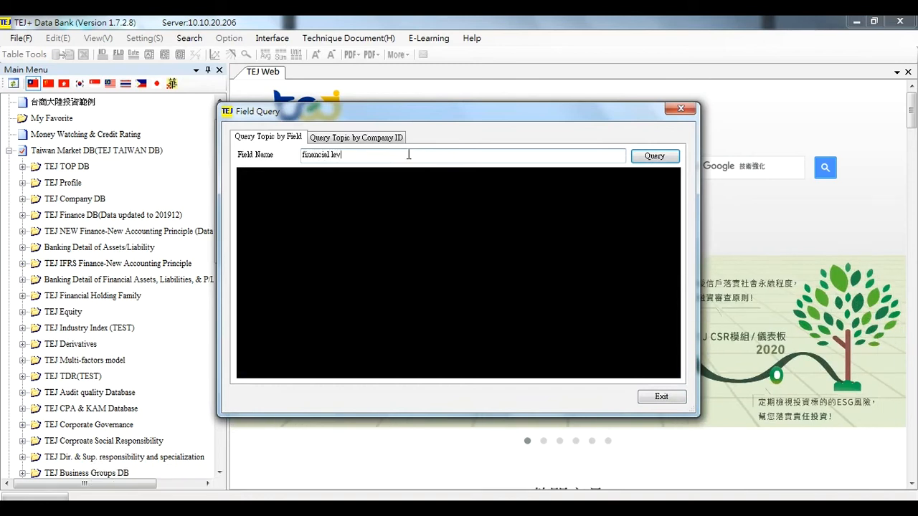
pyautogui.write('erage')
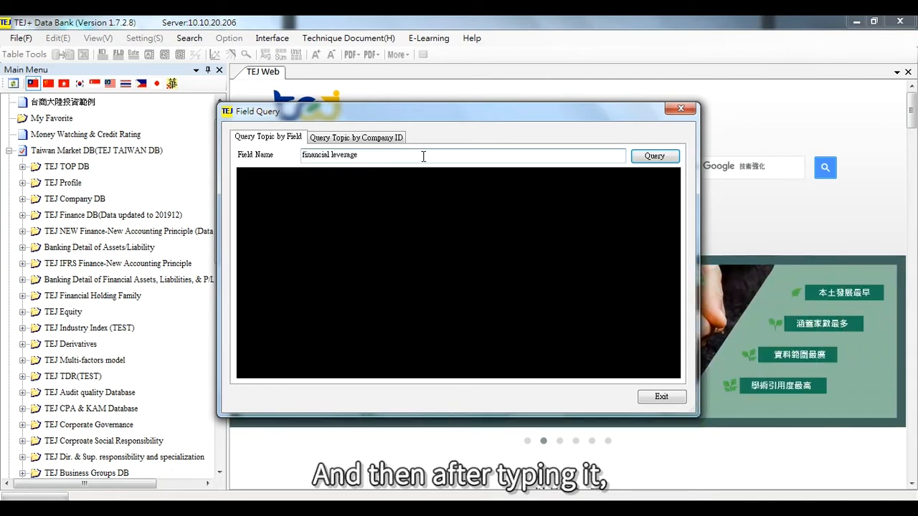
pyautogui.click(635, 157)
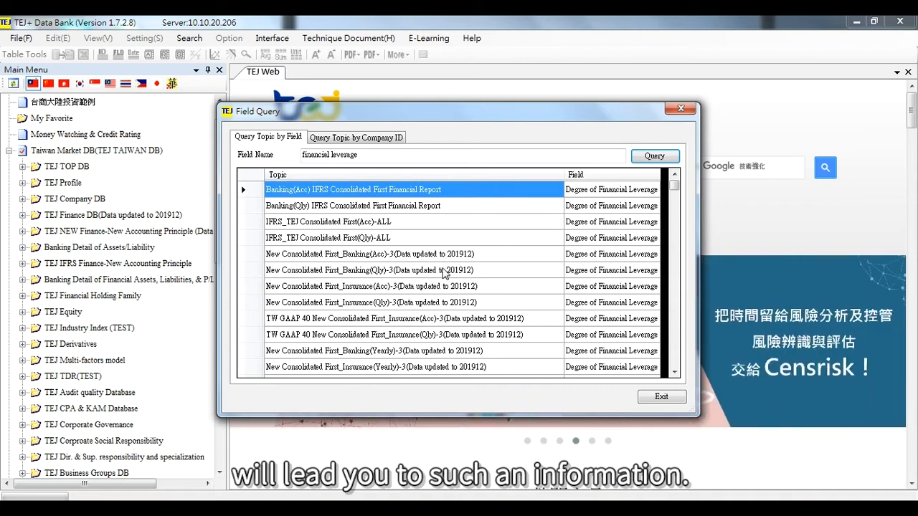
pyautogui.click(678, 108)
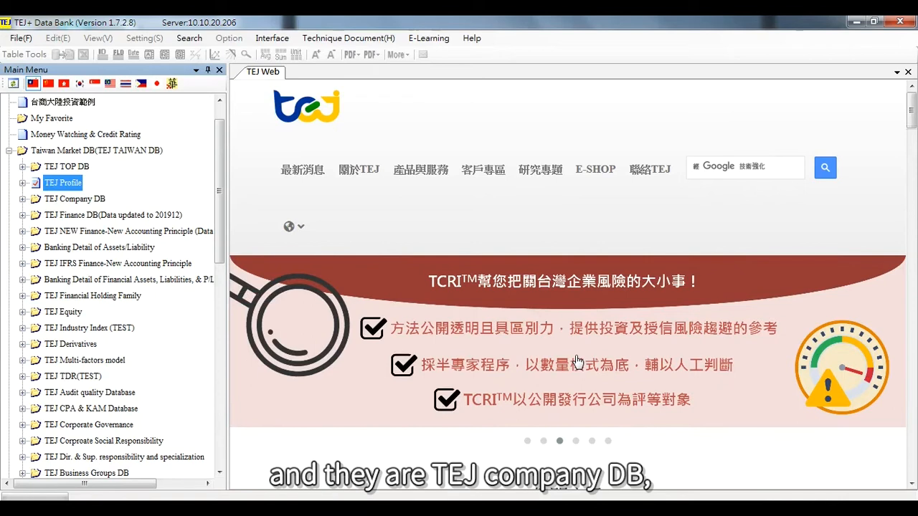
# Select the TEJ Company DB, TEJ Equity and TEJ IFRS Finance categories in the database tree.
pyautogui.click(72, 203)
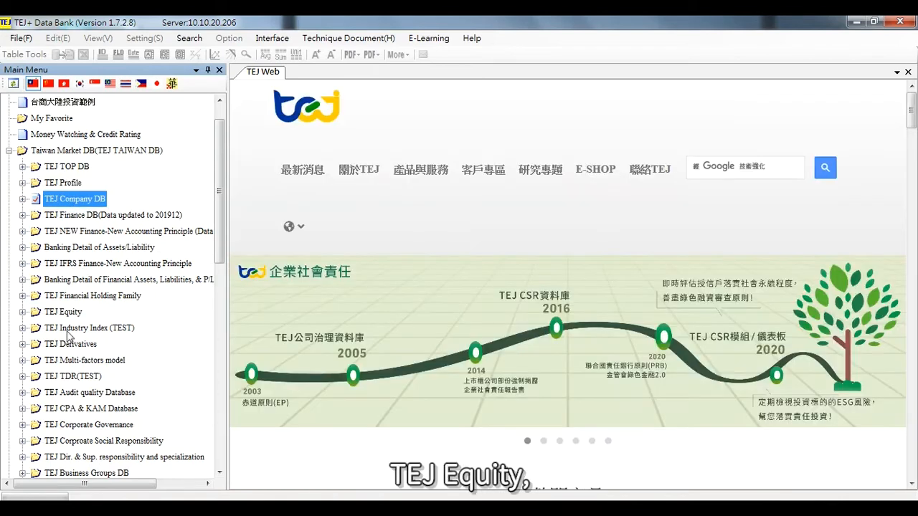
pyautogui.click(68, 316)
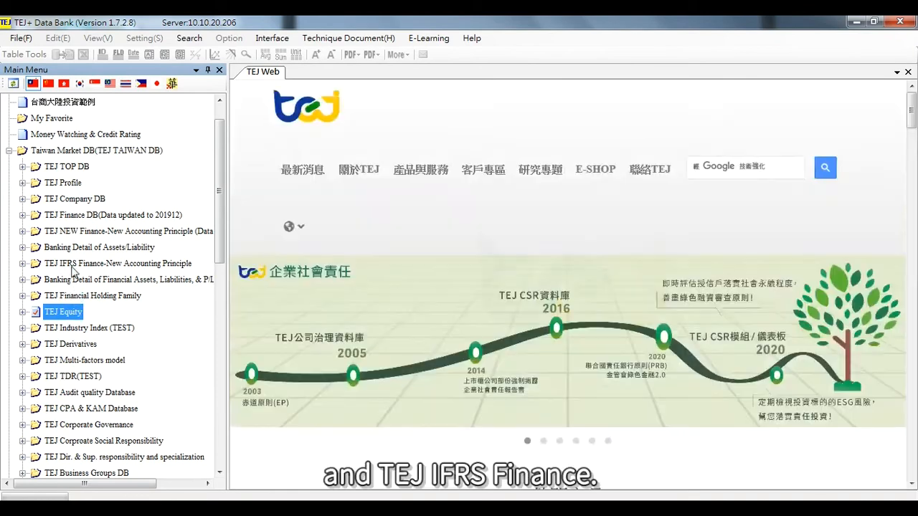
pyautogui.click(73, 266)
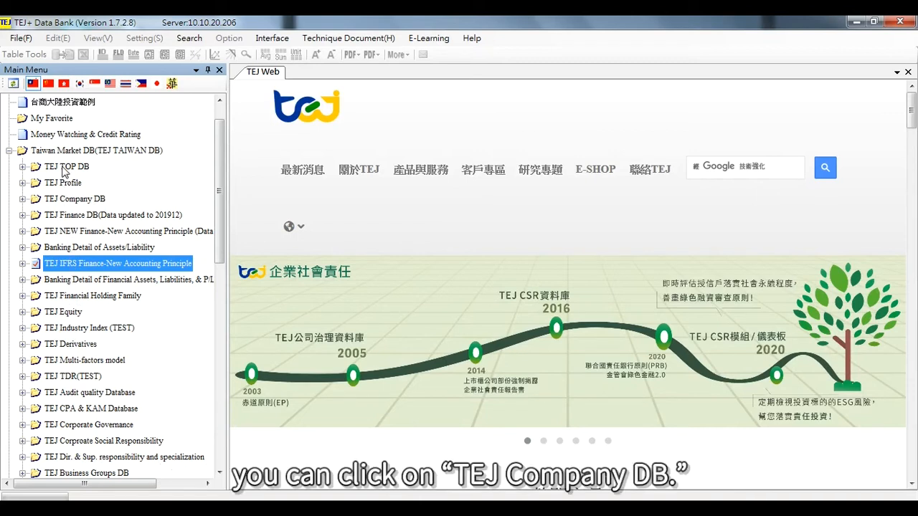
# Expand TEJ Company DB and open the TSE/OTC Company Attribute data table.
pyautogui.click(74, 201)
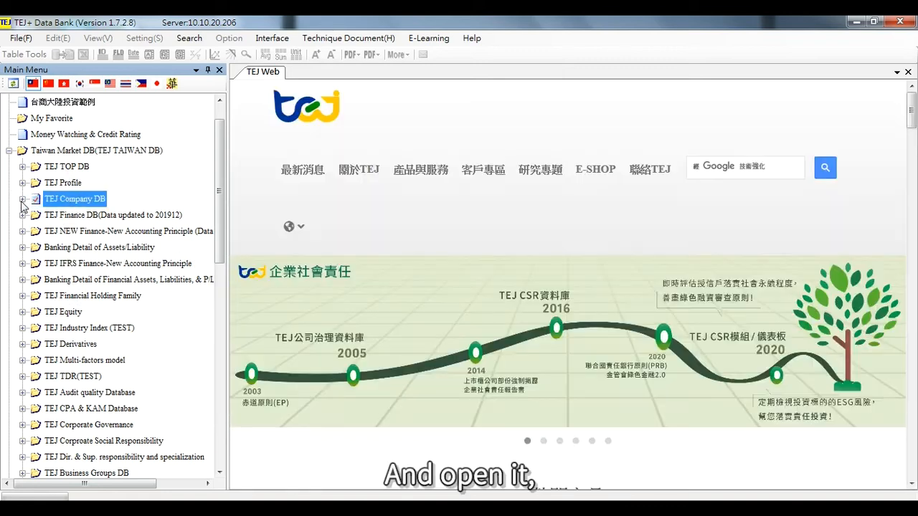
pyautogui.click(23, 200)
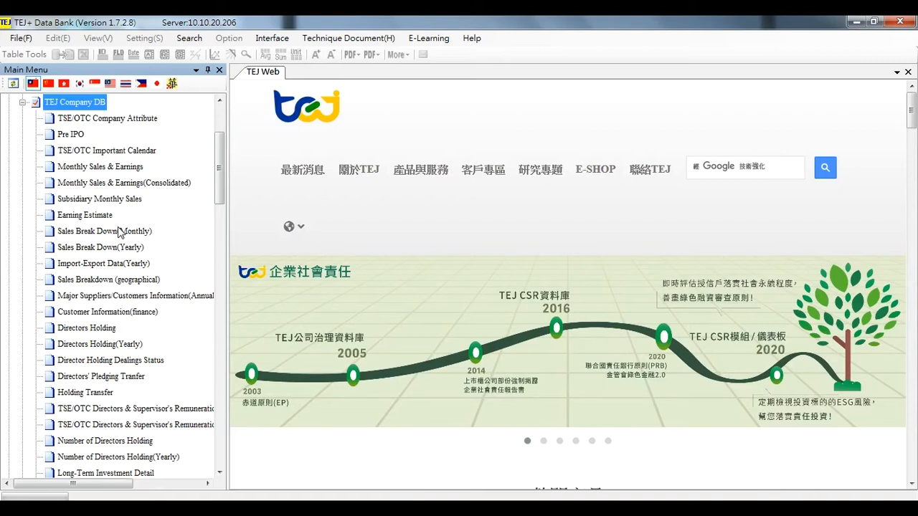
pyautogui.click(90, 125)
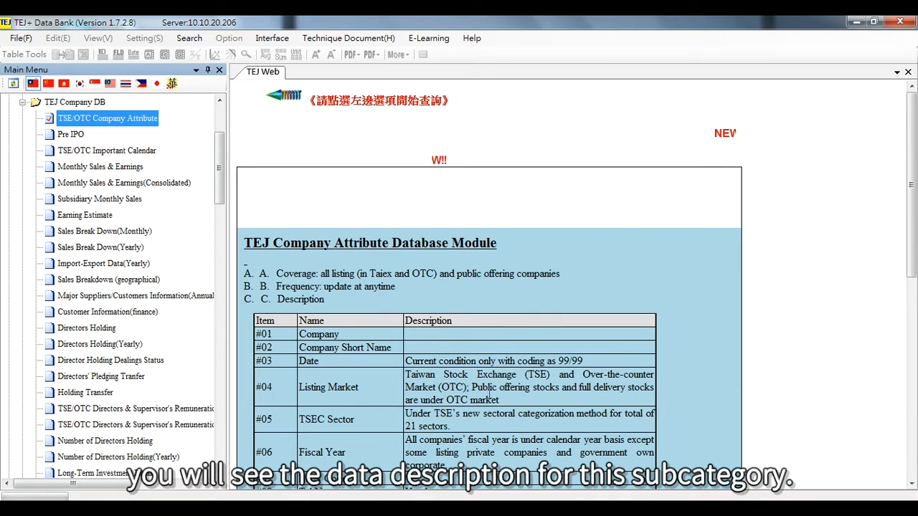
pyautogui.doubleClick(111, 118)
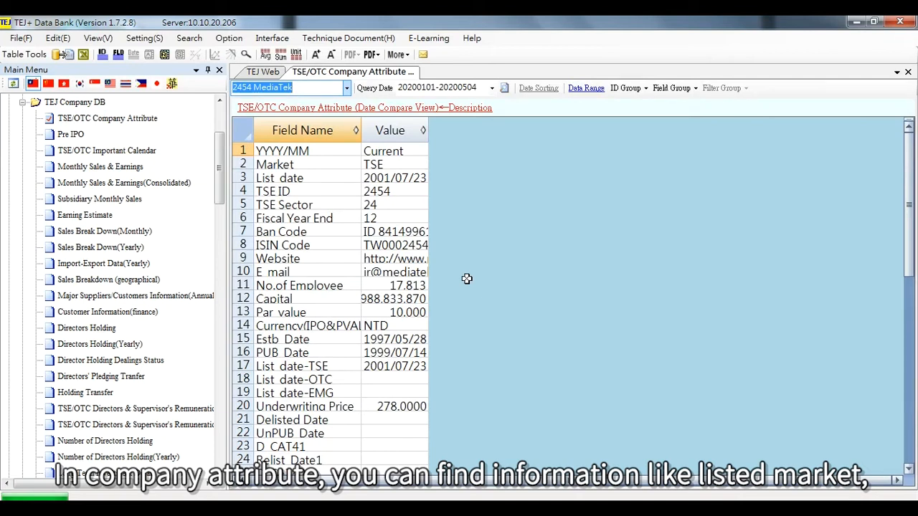
# Select the Market, List date and TSE ID rows in the attribute table.
pyautogui.click(307, 165)
pyautogui.click(317, 178)
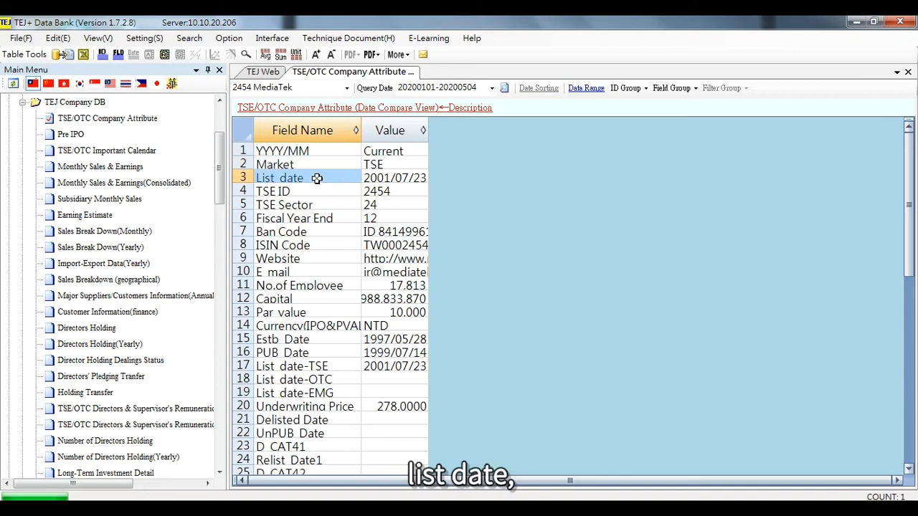
pyautogui.click(322, 193)
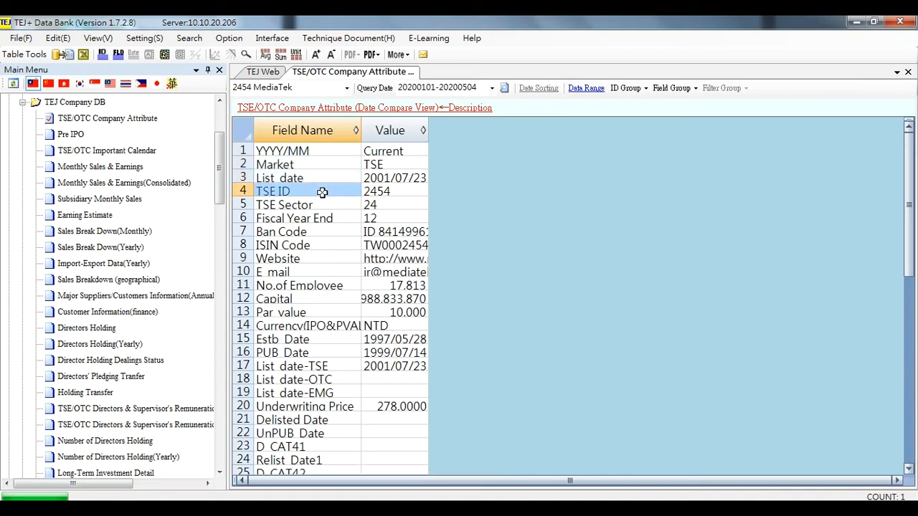
# Change the queried company to TSMC.
pyautogui.click(307, 90)
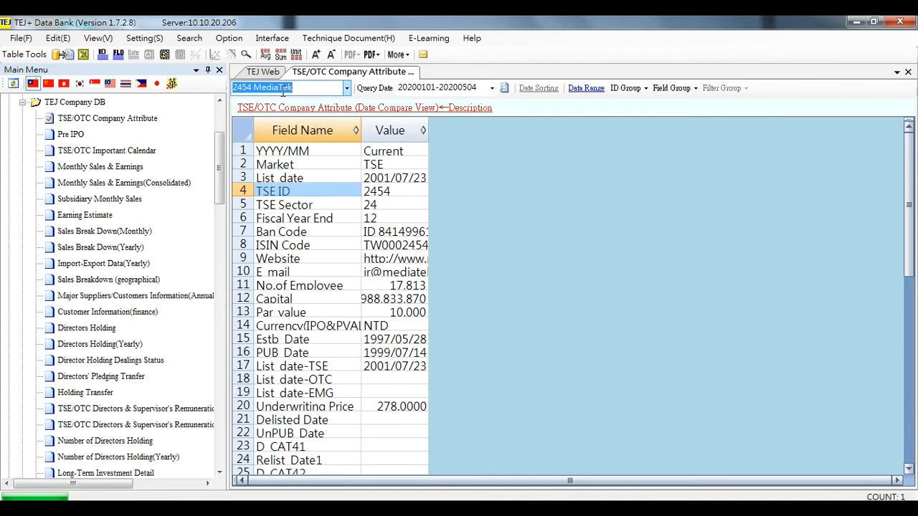
pyautogui.write('tsmc')
pyautogui.press('Return')
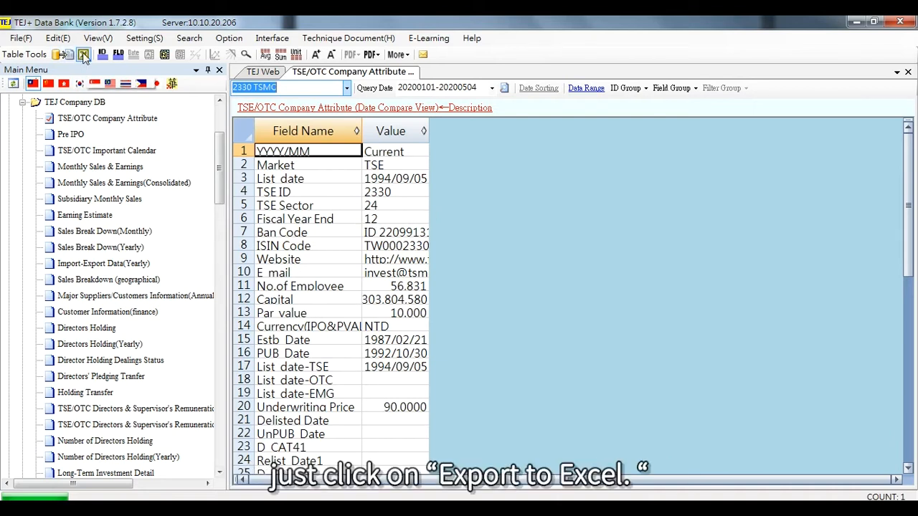
# Export the company attribute data to Excel, scroll through the workbook, and close it.
pyautogui.click(84, 56)
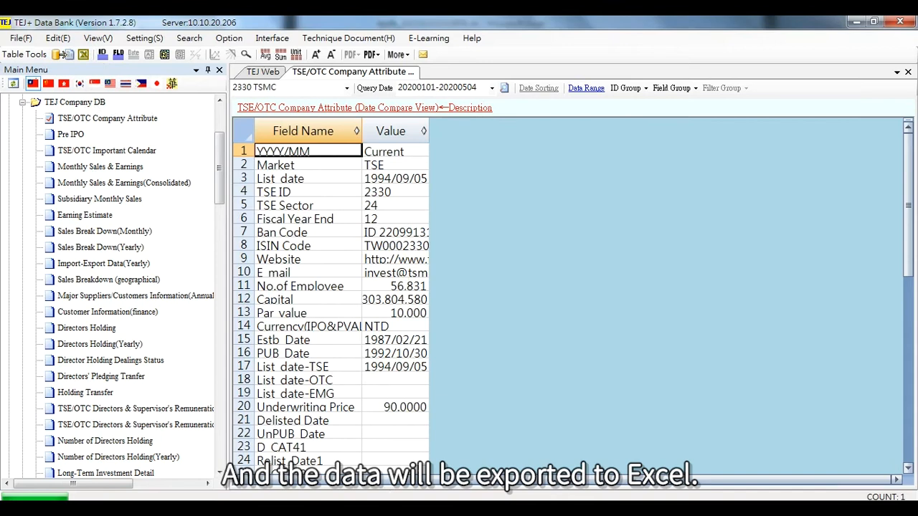
pyautogui.scroll(-5, 87, 325)
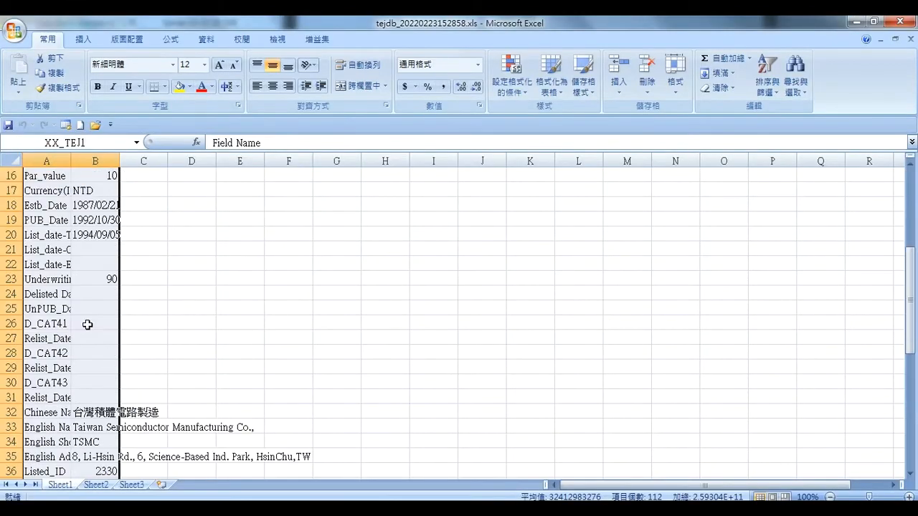
pyautogui.scroll(-11, 86, 325)
pyautogui.scroll(5, 87, 324)
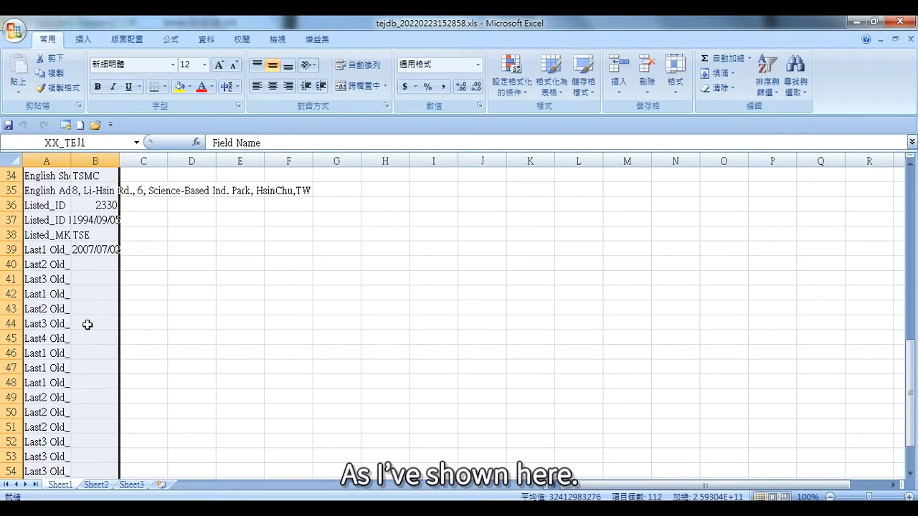
pyautogui.scroll(7, 87, 325)
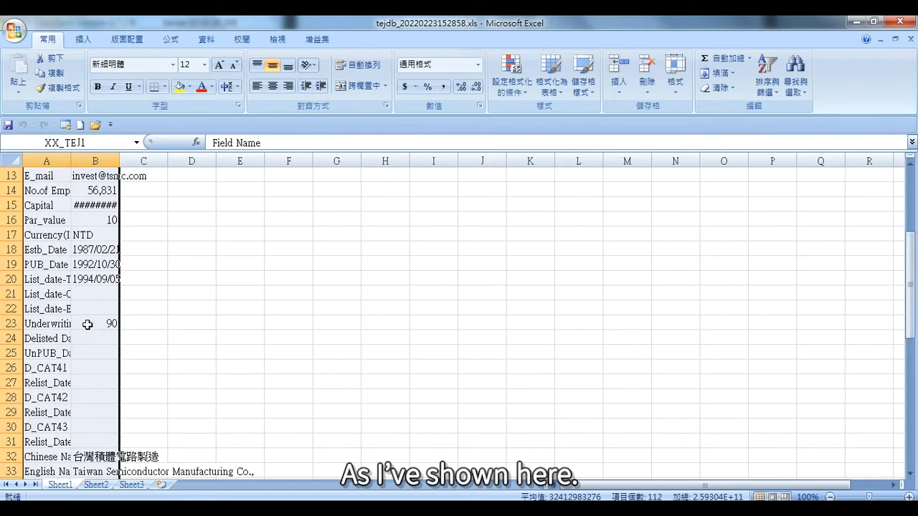
pyautogui.click(900, 22)
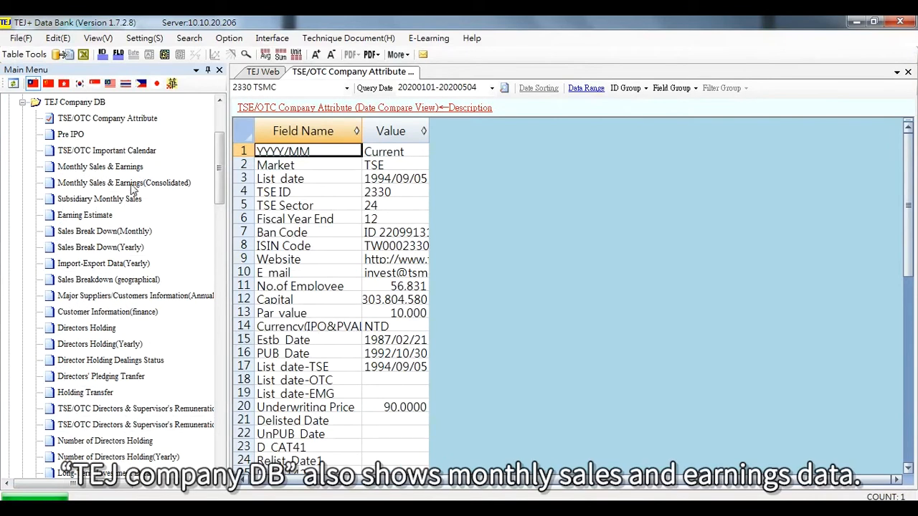
# Open Monthly Sales & Earnings (Consolidated) and query it with the date set to last 3.
pyautogui.click(131, 186)
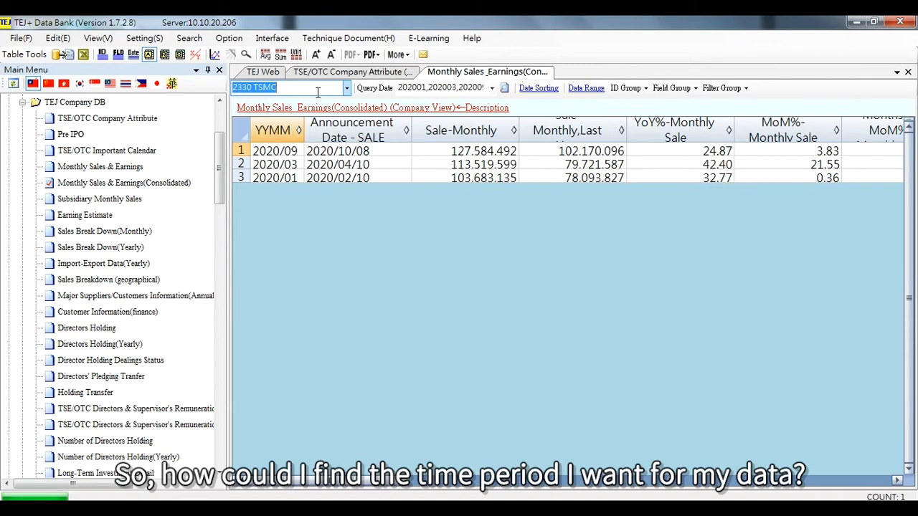
pyautogui.click(459, 91)
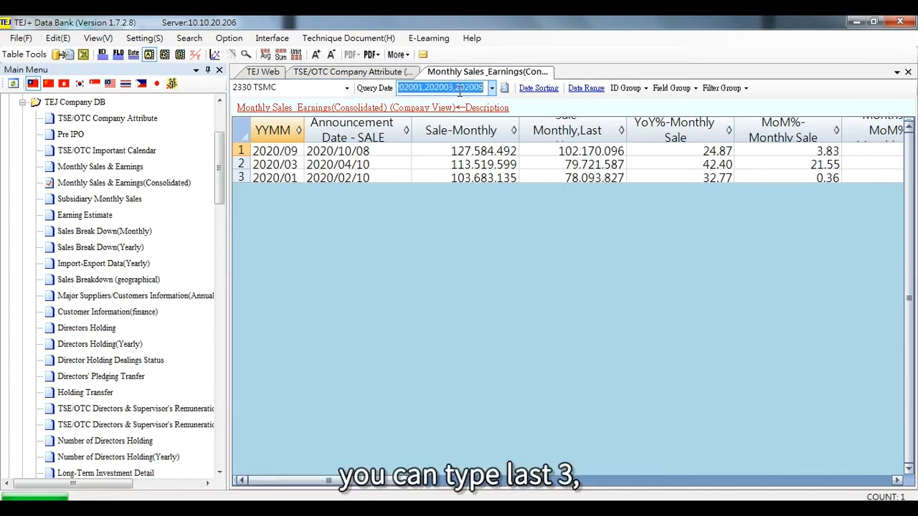
pyautogui.write('last ')
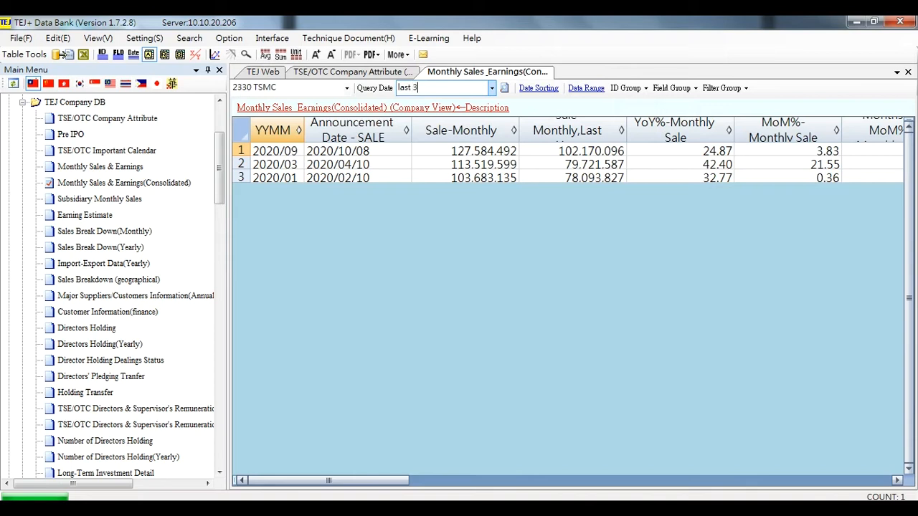
pyautogui.write('3')
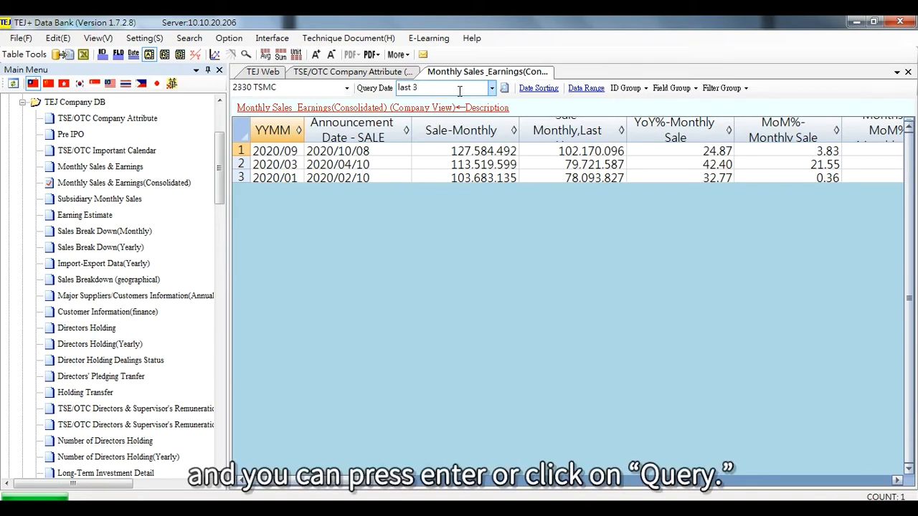
pyautogui.click(507, 87)
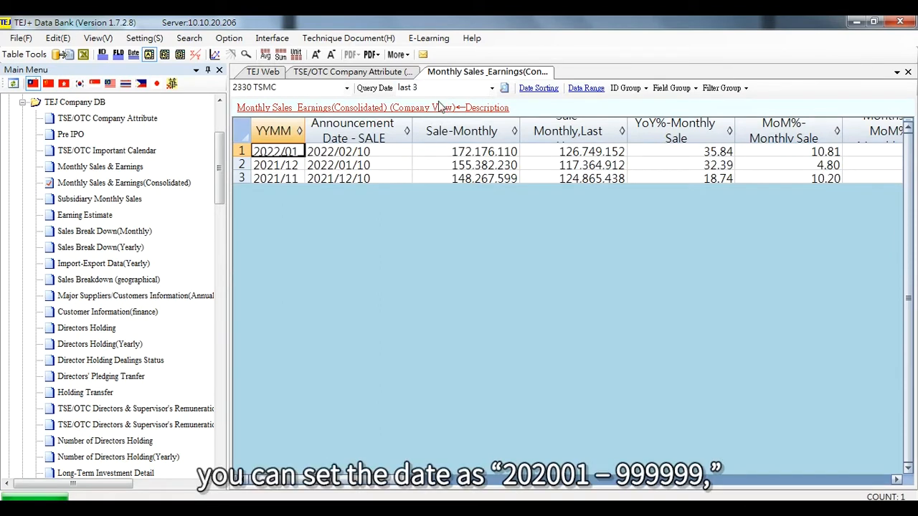
pyautogui.click(433, 88)
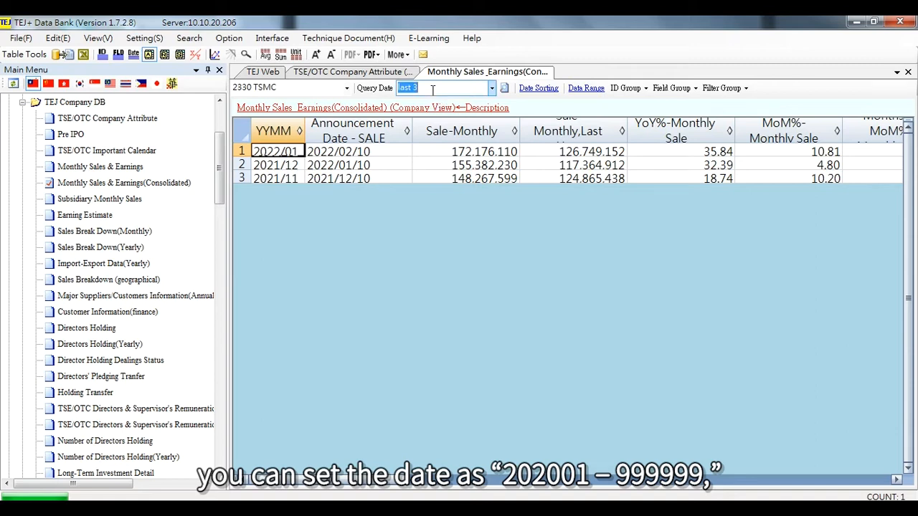
pyautogui.write('202001-999999')
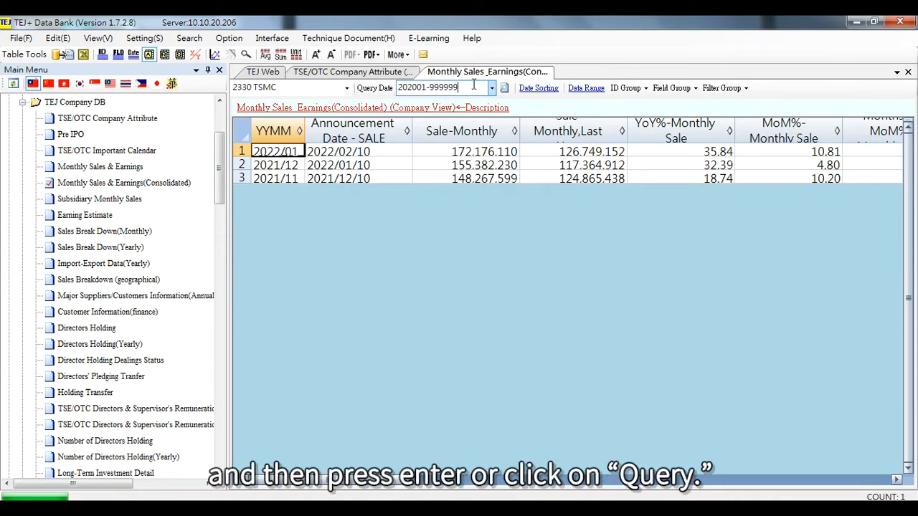
pyautogui.click(506, 88)
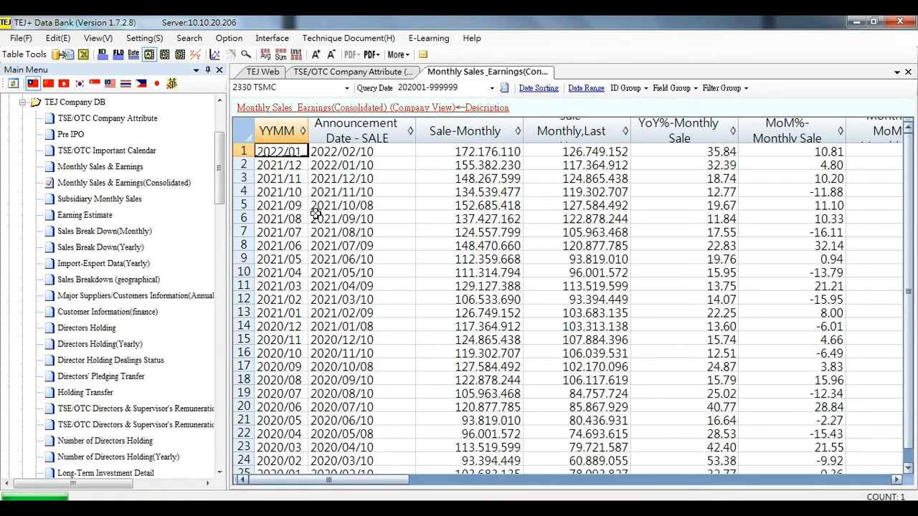
# Query the monthly sales for the specific months 202001, 202003 and 202009.
pyautogui.click(470, 88)
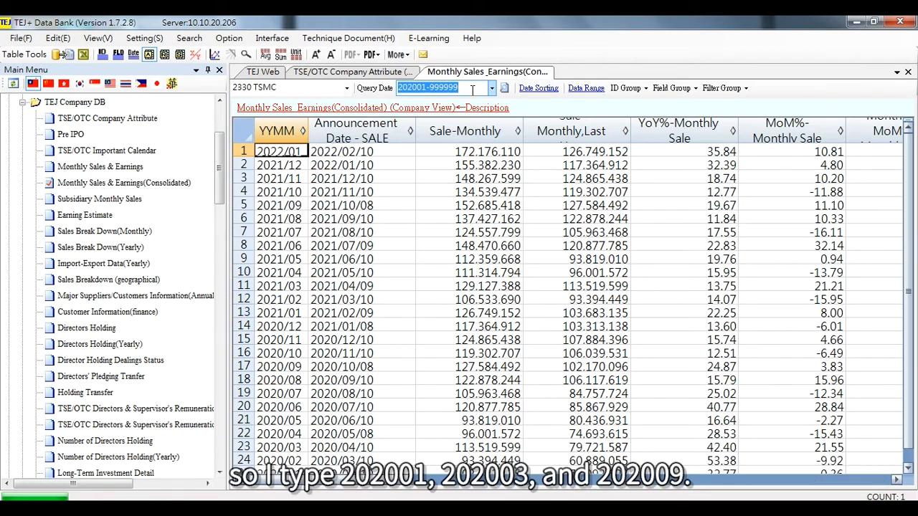
pyautogui.write('202001')
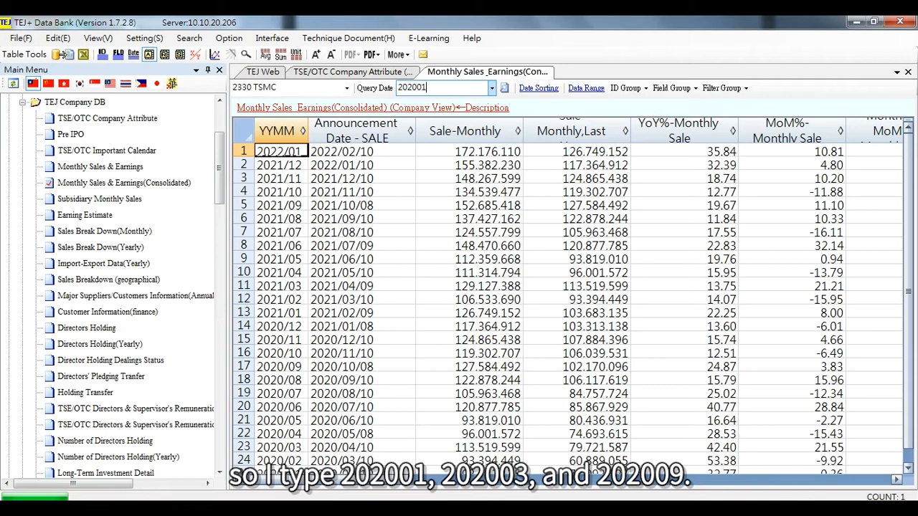
pyautogui.write(',202003,202009')
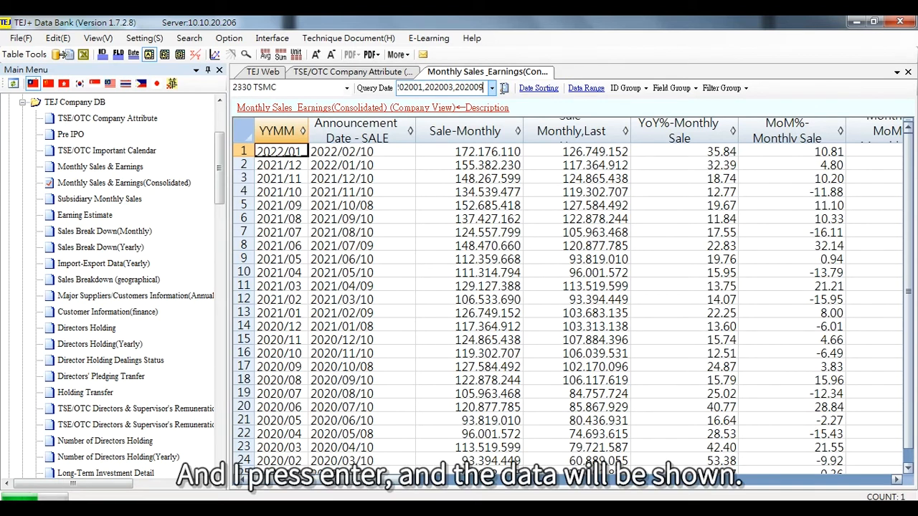
pyautogui.press('Return')
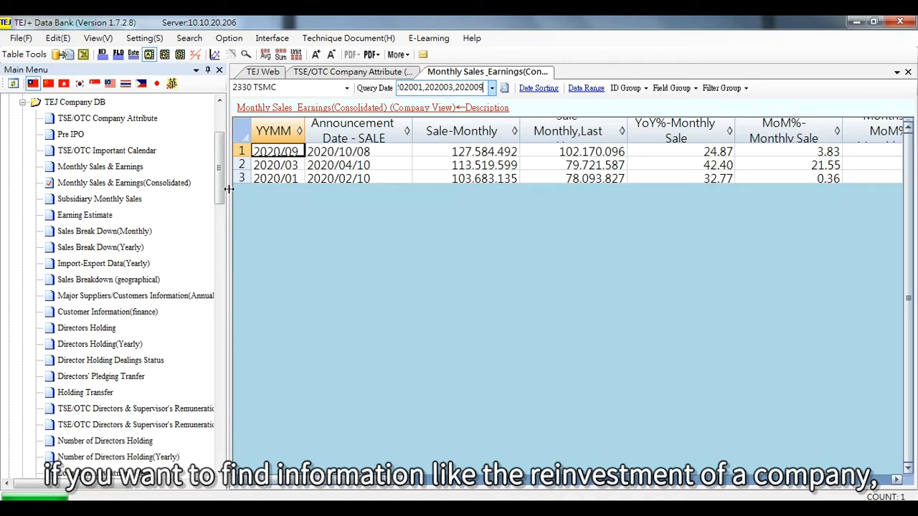
# Open the Long-Term Investment Detail table and select its Subsidiary Name column.
pyautogui.moveTo(220, 192); pyautogui.dragTo(224, 224)
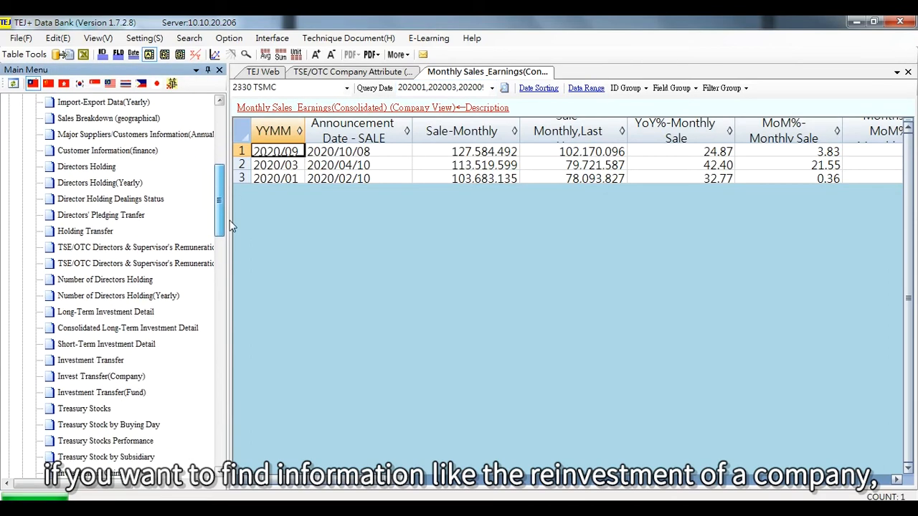
pyautogui.click(119, 316)
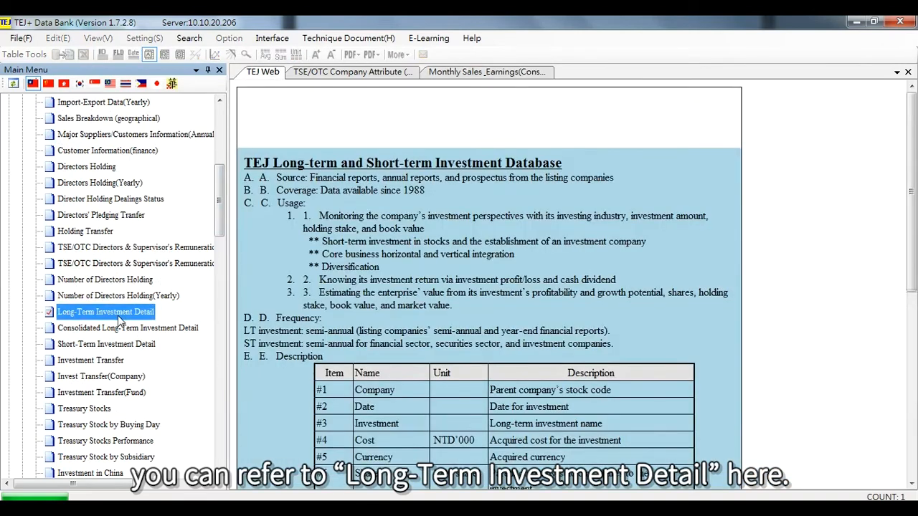
pyautogui.doubleClick(119, 317)
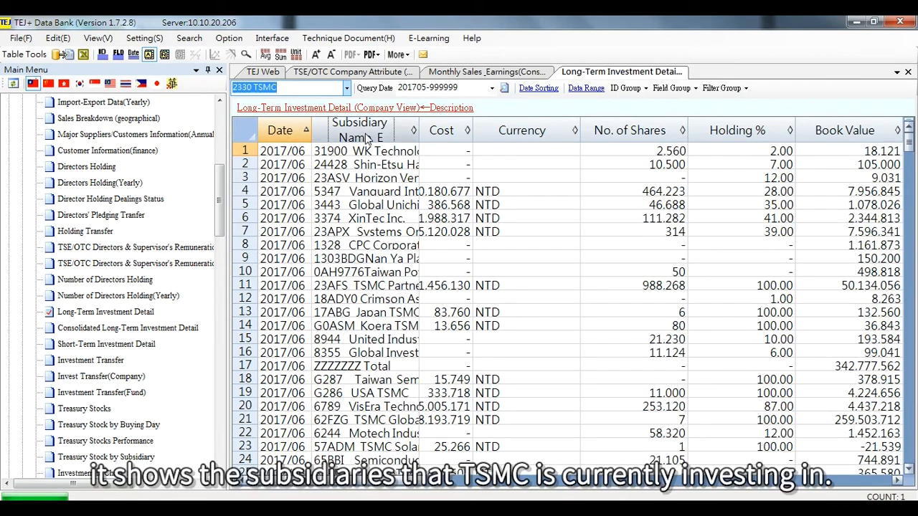
pyautogui.click(403, 137)
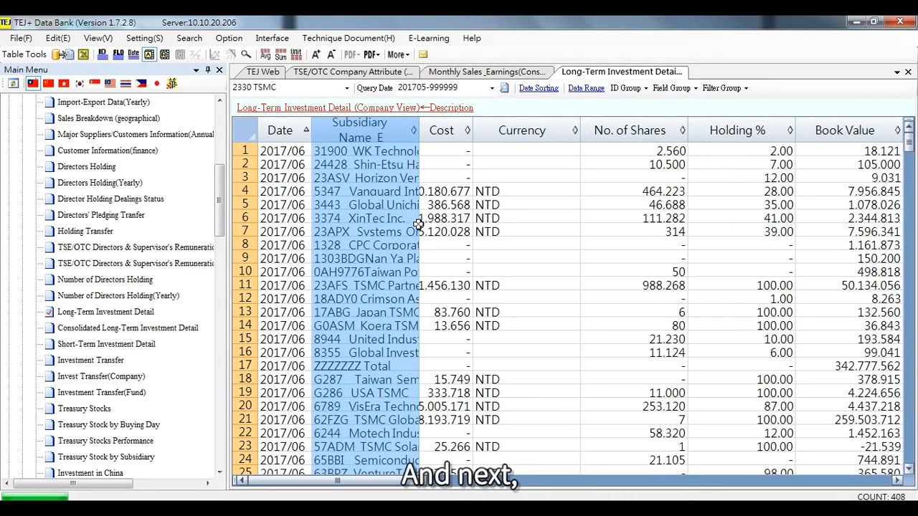
# Open TSE/OTC Dividends Policy and select the Dividend Pay Time and Payout Ratio rows.
pyautogui.moveTo(221, 234); pyautogui.dragTo(222, 248)
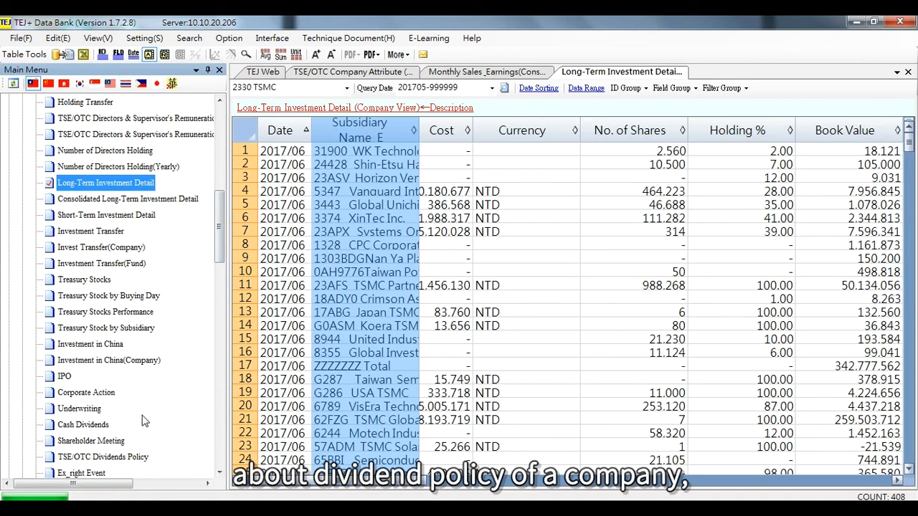
pyautogui.click(139, 459)
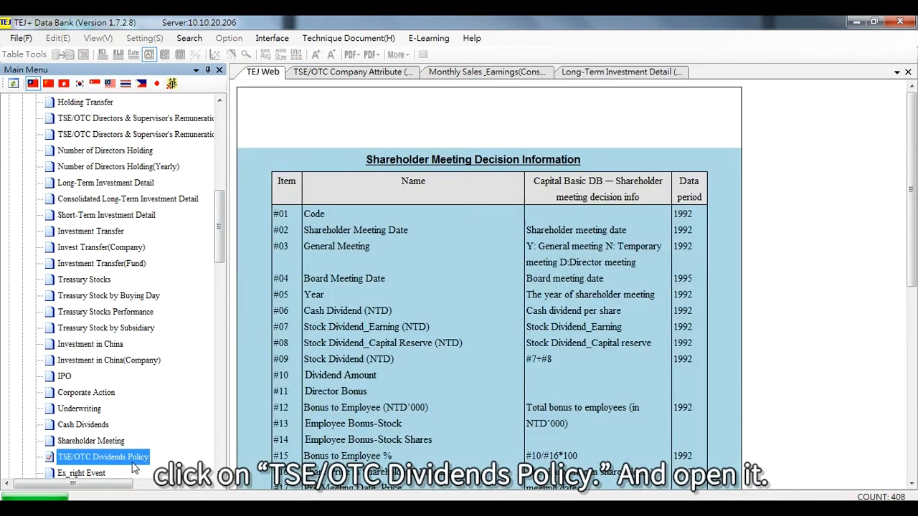
pyautogui.doubleClick(133, 462)
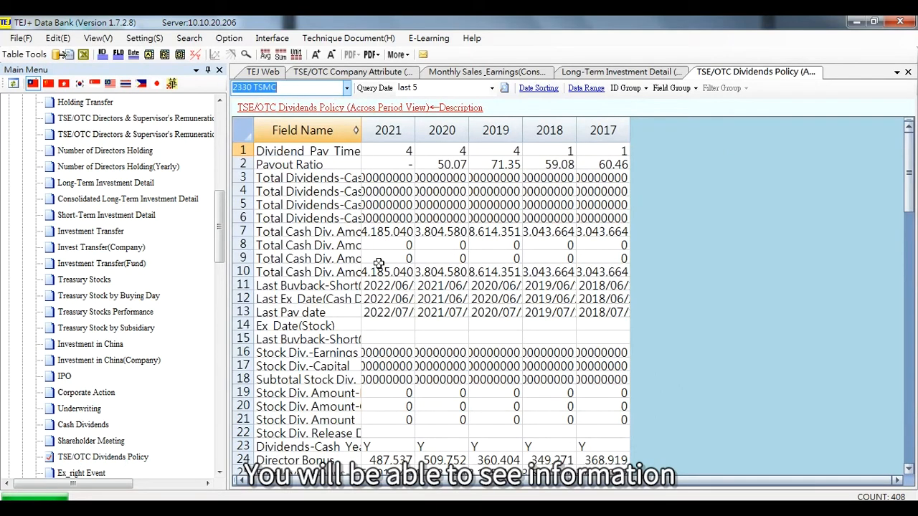
pyautogui.click(306, 150)
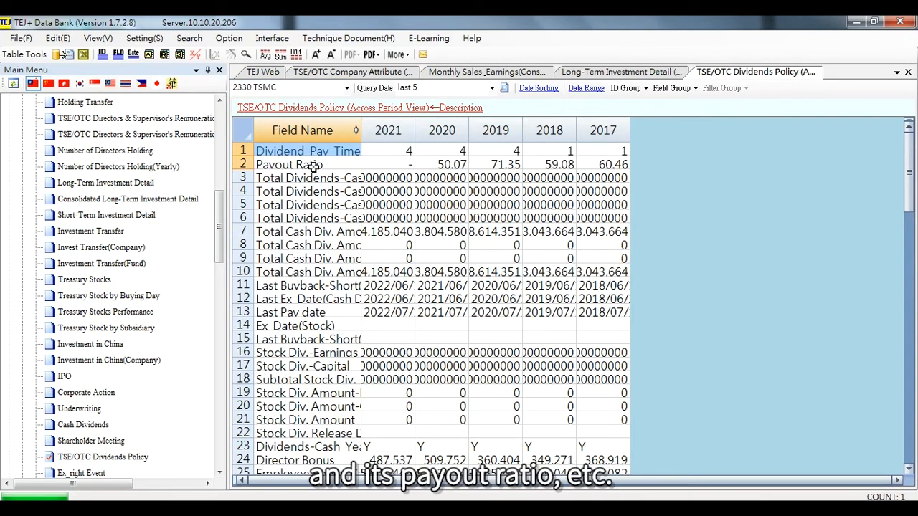
pyautogui.click(313, 165)
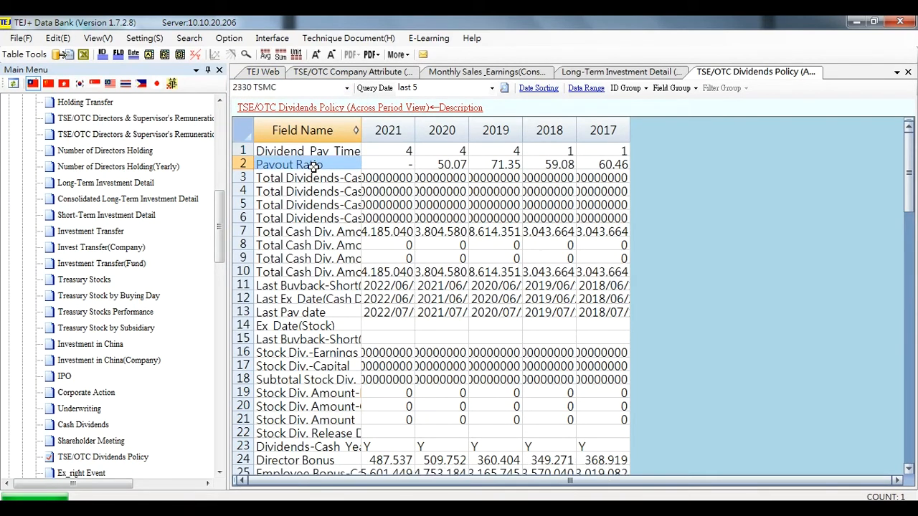
# Close all open query tabs, leaving only TEJ Web.
pyautogui.click(391, 74)
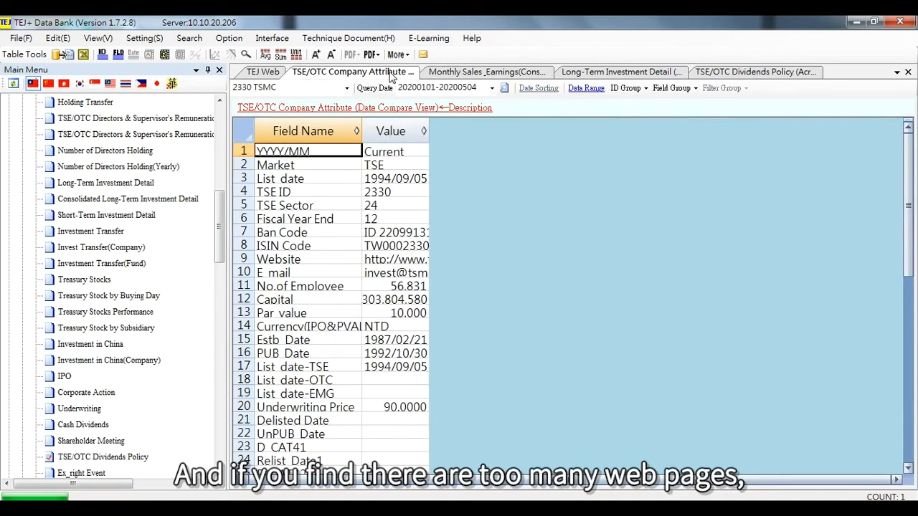
pyautogui.click(458, 74)
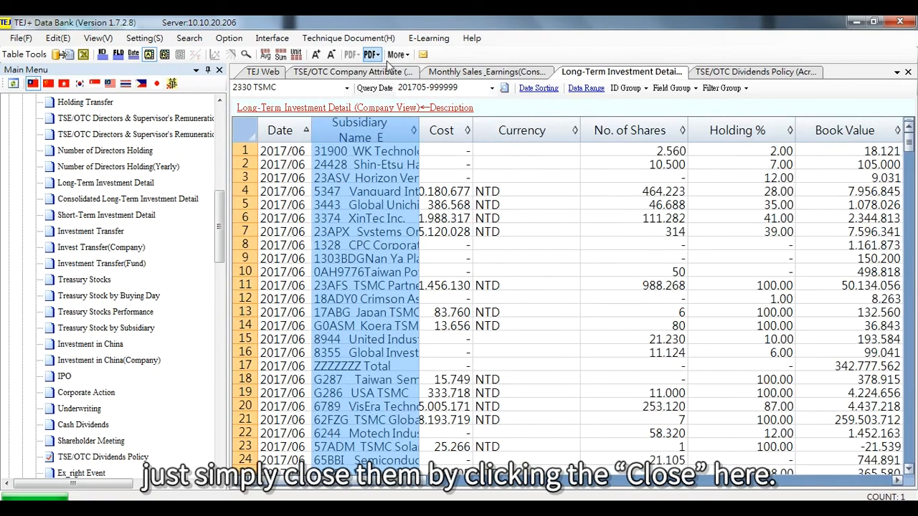
pyautogui.click(372, 73)
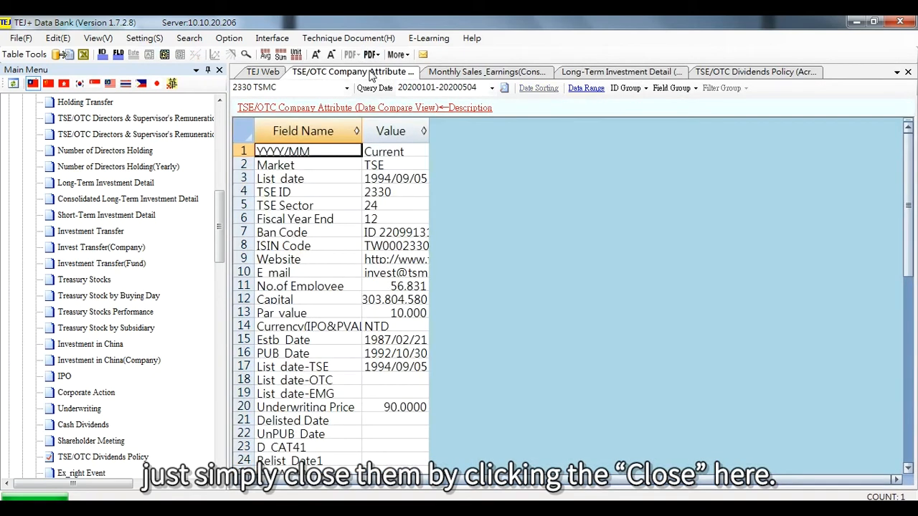
pyautogui.click(907, 73)
pyautogui.click(907, 73)
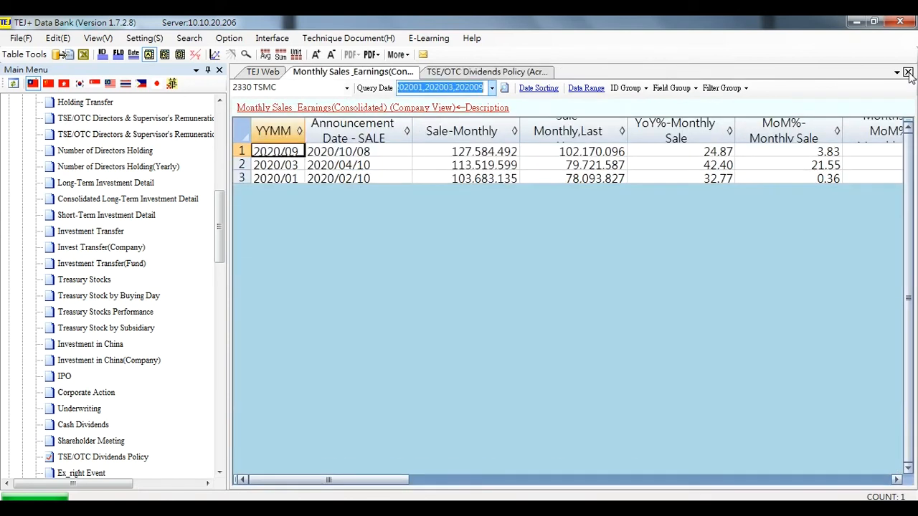
pyautogui.click(908, 73)
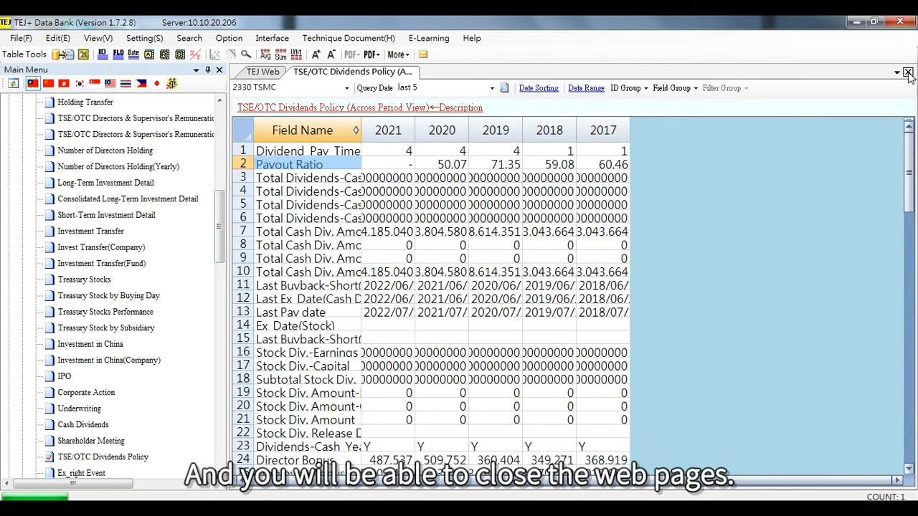
pyautogui.click(908, 73)
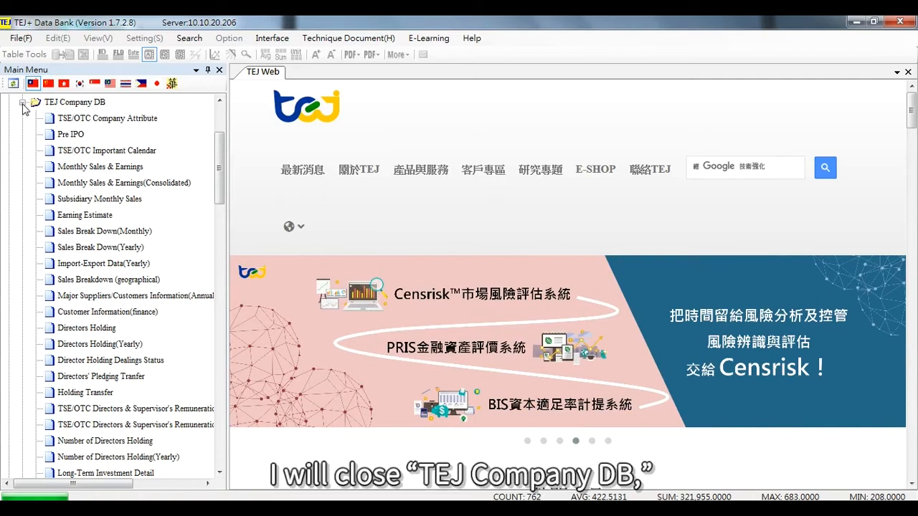
# Collapse TEJ Company DB, expand TEJ Equity, and view the descriptions of the adjusted daily, weekly, monthly and yearly price tables.
pyautogui.click(22, 102)
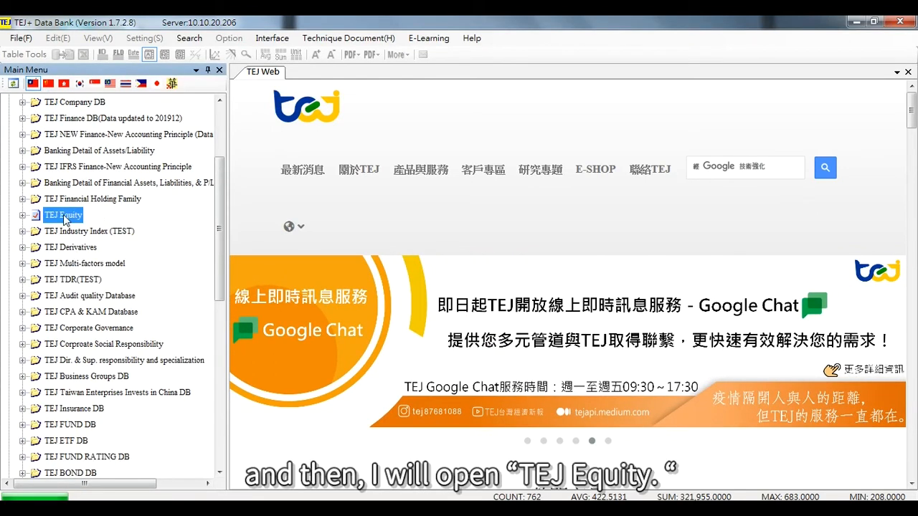
pyautogui.click(22, 215)
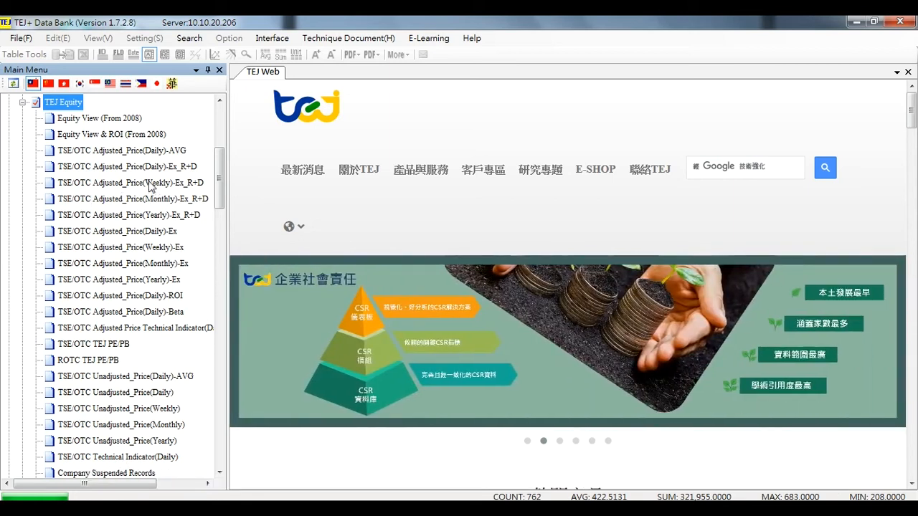
pyautogui.click(157, 153)
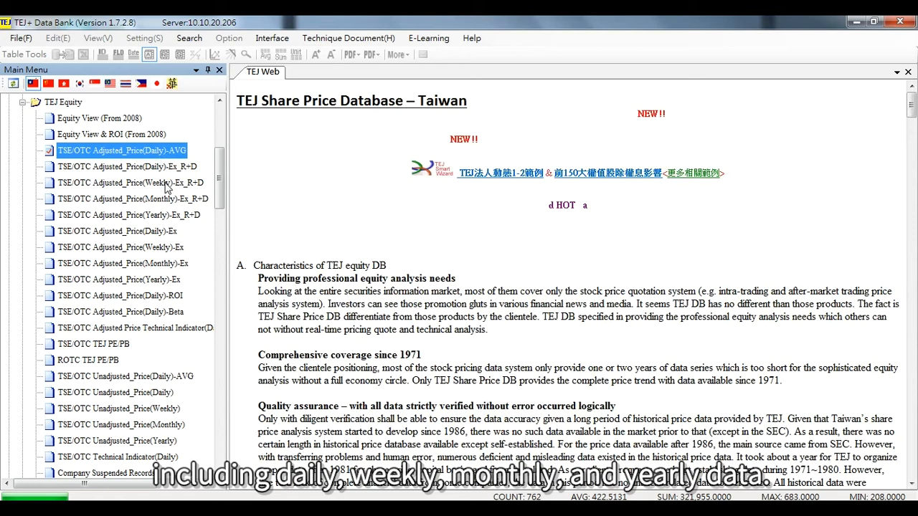
pyautogui.click(165, 183)
pyautogui.click(173, 201)
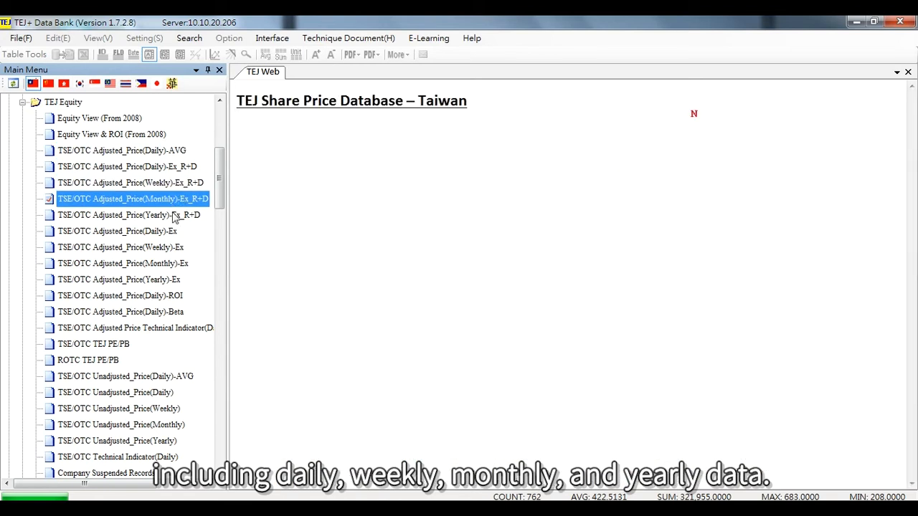
pyautogui.click(174, 218)
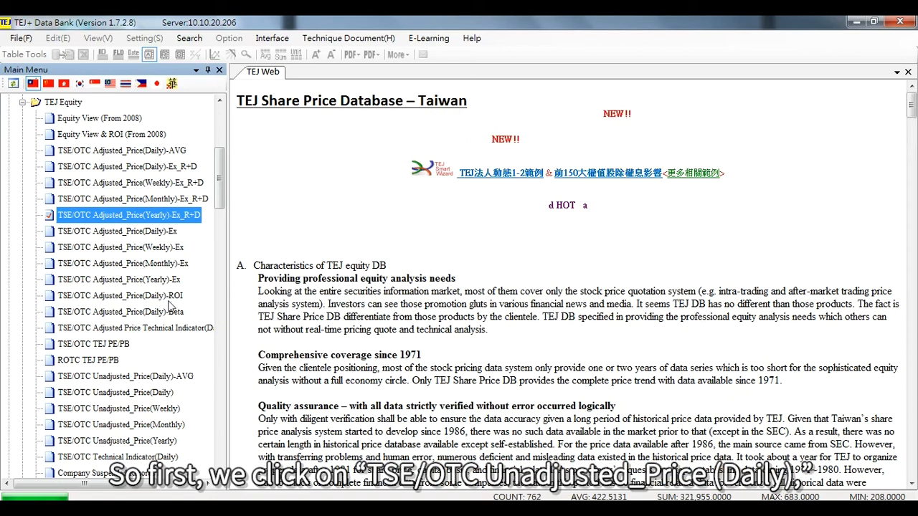
# Open TSE/OTC Unadjusted_Price(Daily) and query it for 2330 TSMC.
pyautogui.click(147, 393)
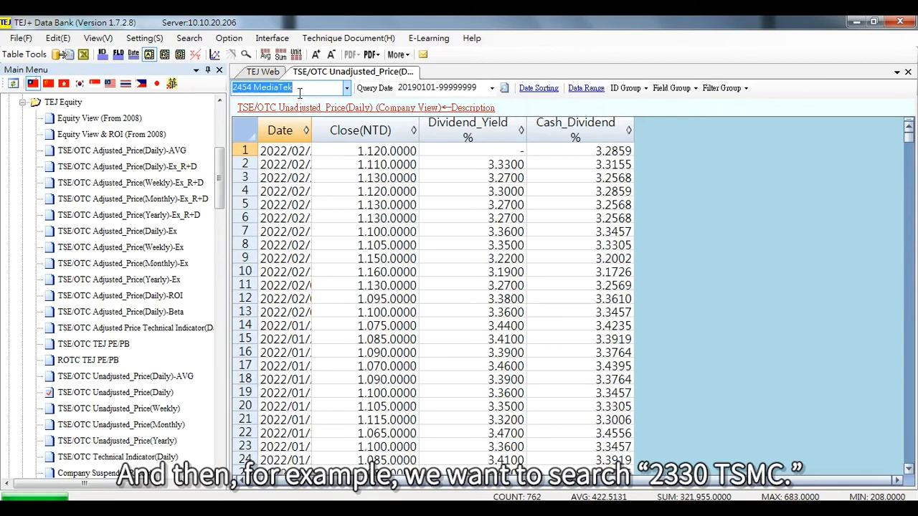
pyautogui.write('2330')
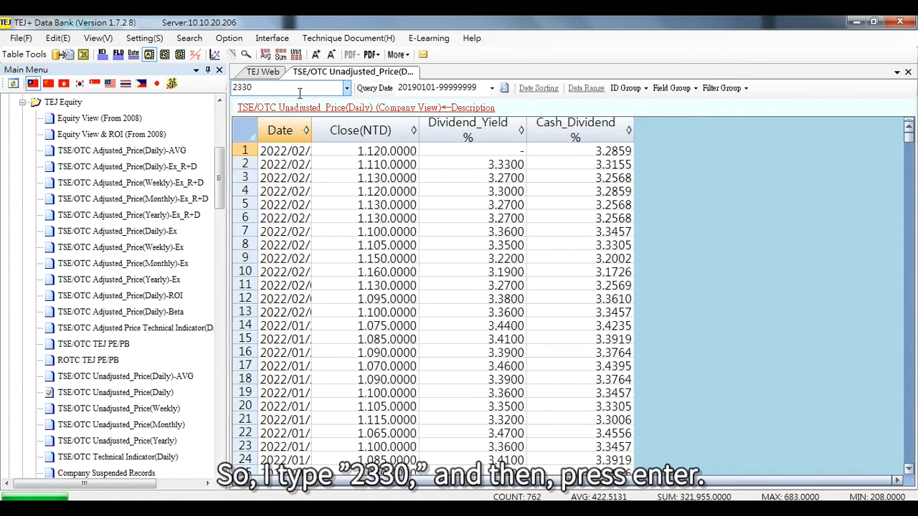
pyautogui.press('Return')
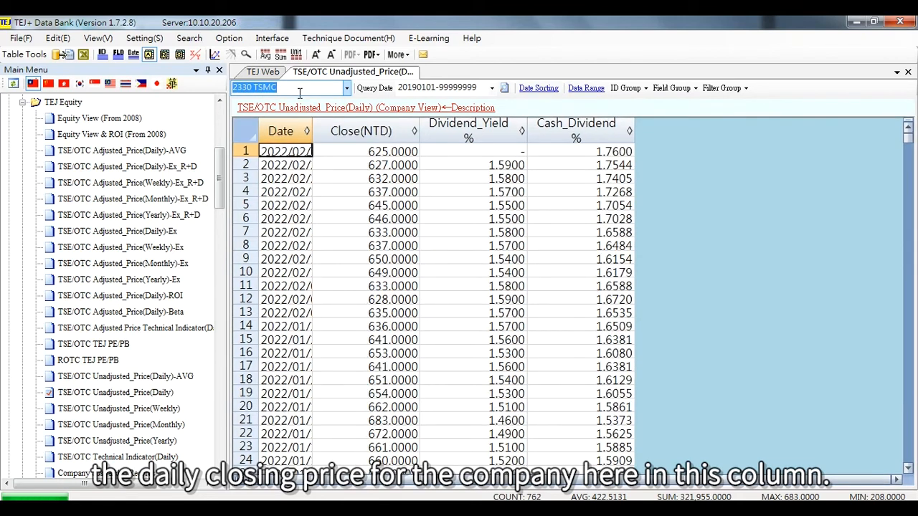
# Plot the Close(NTD) column as a line chart in graph view.
pyautogui.click(410, 129)
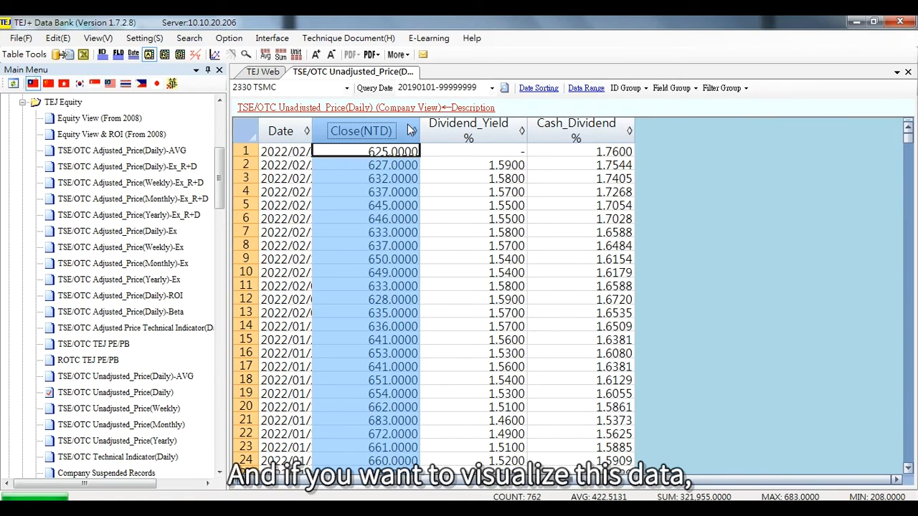
pyautogui.click(215, 56)
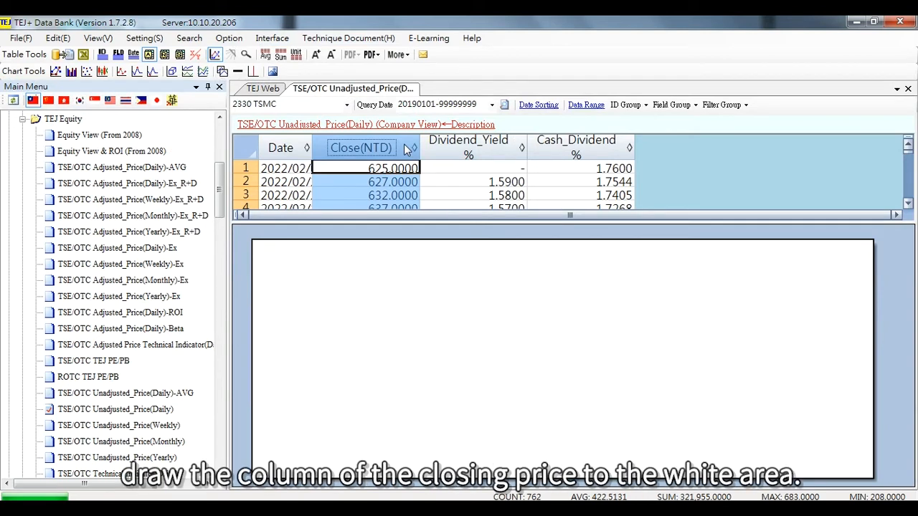
pyautogui.moveTo(407, 148); pyautogui.dragTo(459, 313)
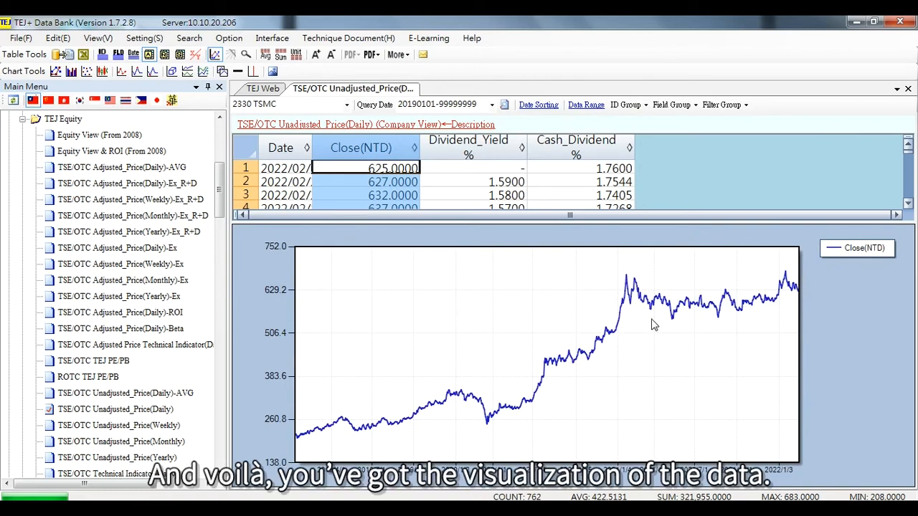
# Copy the closing price line chart to the clipboard.
pyautogui.moveTo(638, 310)
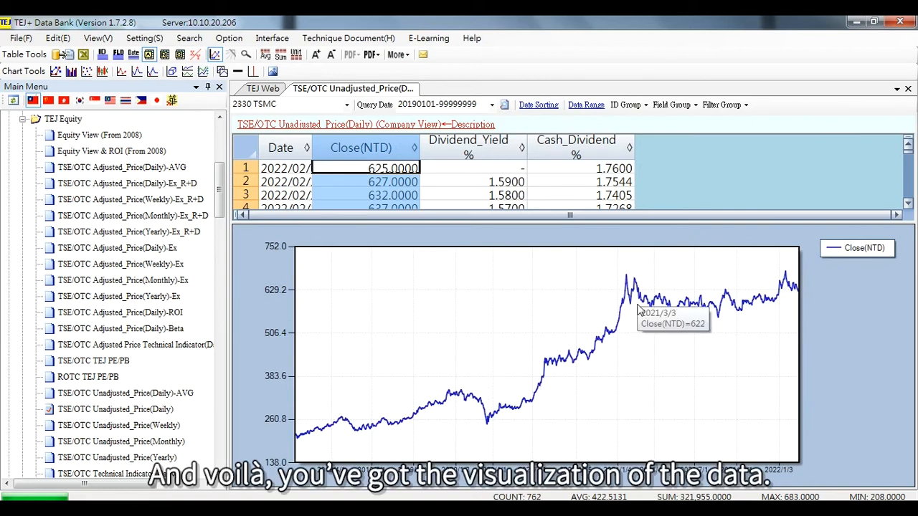
pyautogui.rightClick(526, 332)
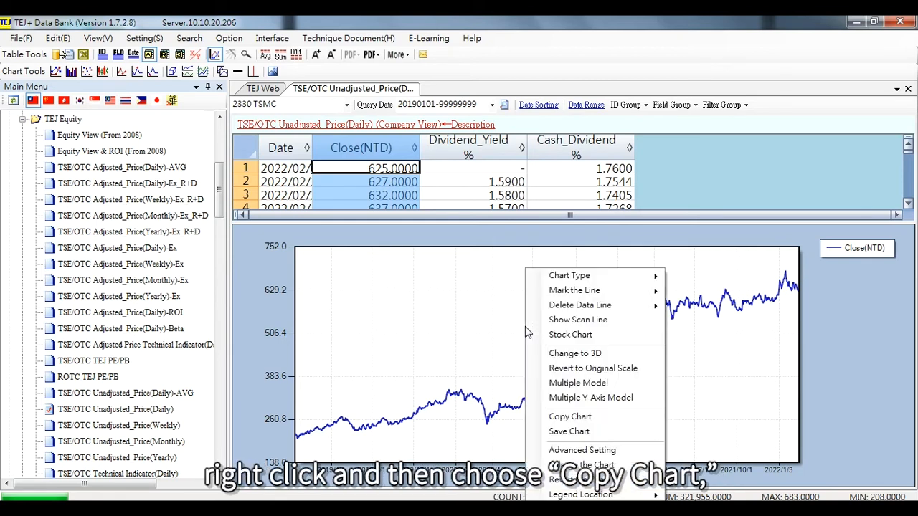
pyautogui.click(595, 417)
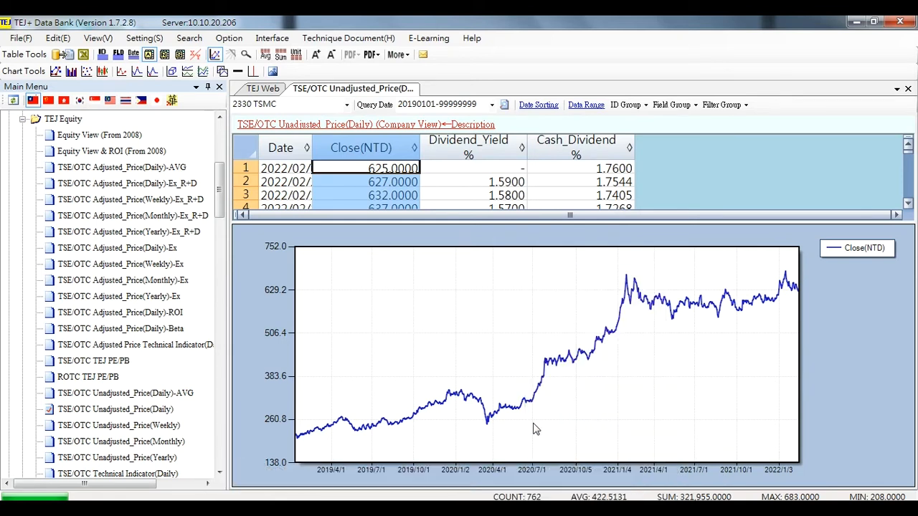
# Switch to Microsoft Word and paste the copied chart into the blank document.
pyautogui.moveTo(269, 509)
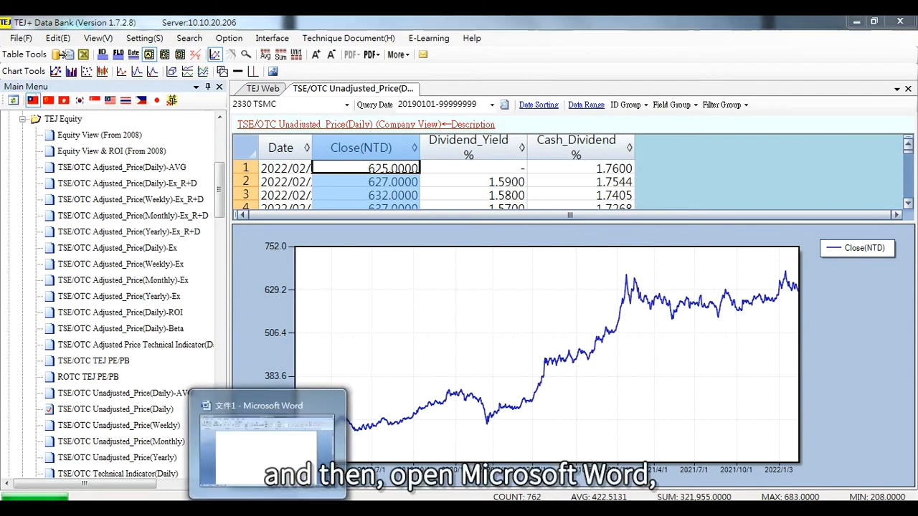
pyautogui.click(267, 448)
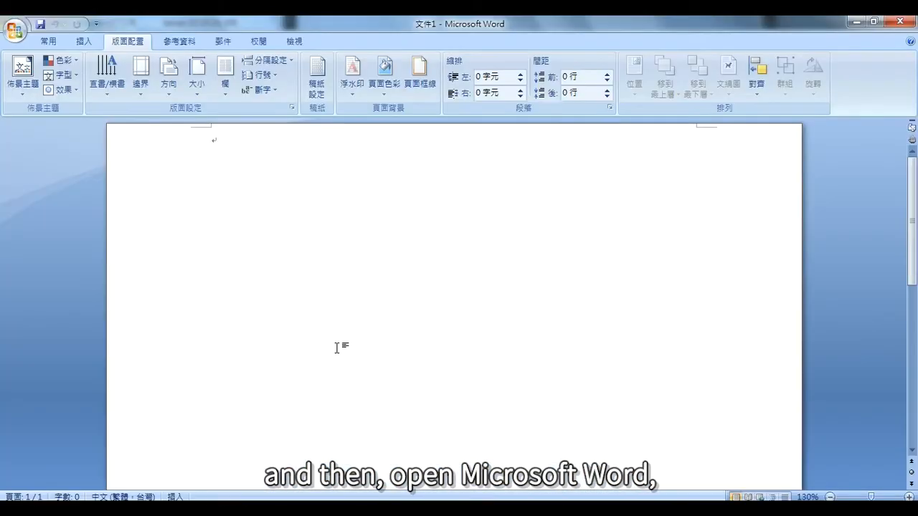
pyautogui.rightClick(217, 150)
pyautogui.click(203, 198)
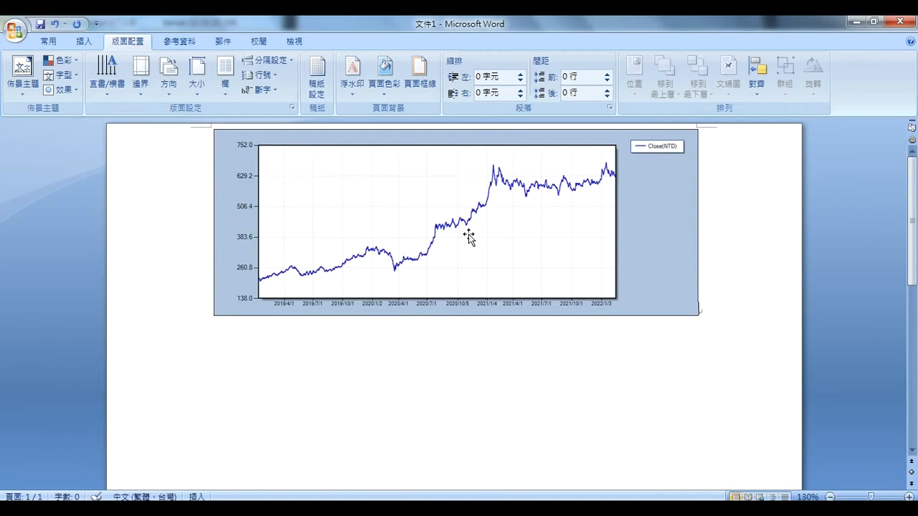
# Close Word without saving the document and turn off graph view for the price table.
pyautogui.click(902, 22)
pyautogui.click(464, 299)
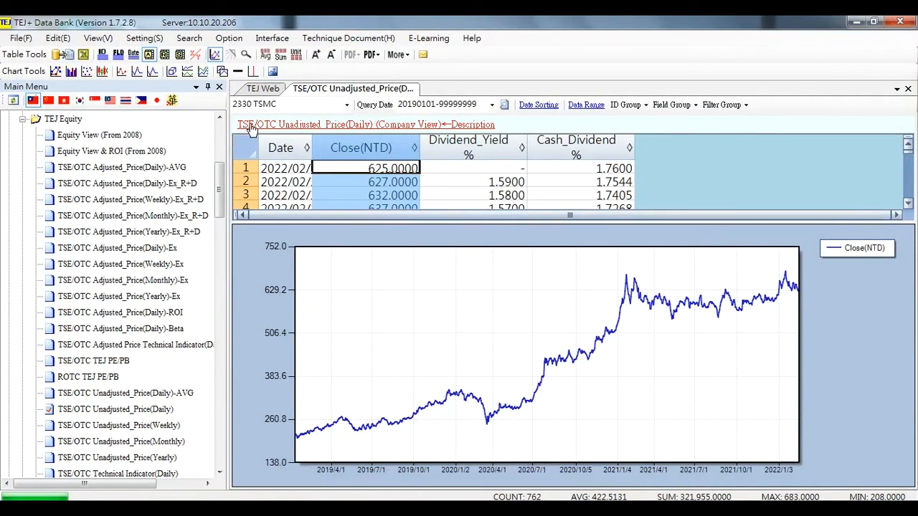
pyautogui.click(215, 55)
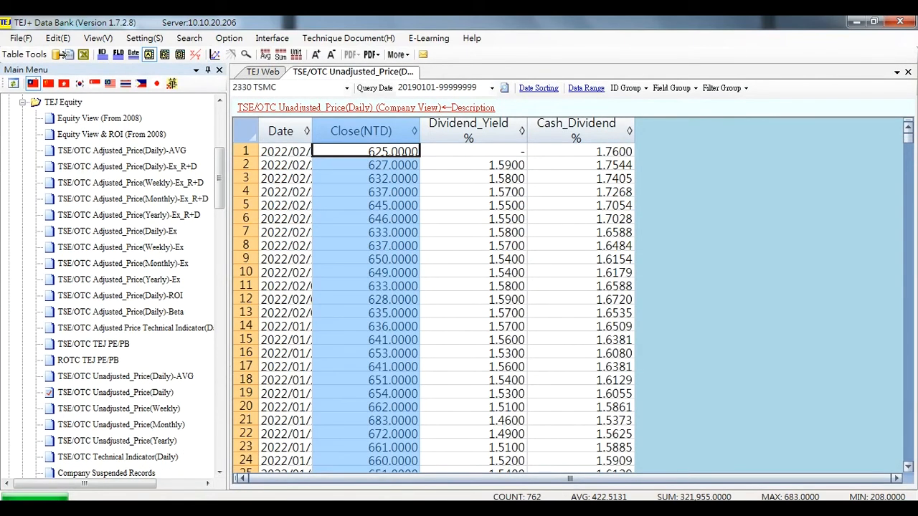
# Collapse TEJ Equity, expand TEJ IFRS Finance-New Accounting Principle, and open IFRS_TEJ Consolidated First(Acc)-ALL.
pyautogui.click(22, 104)
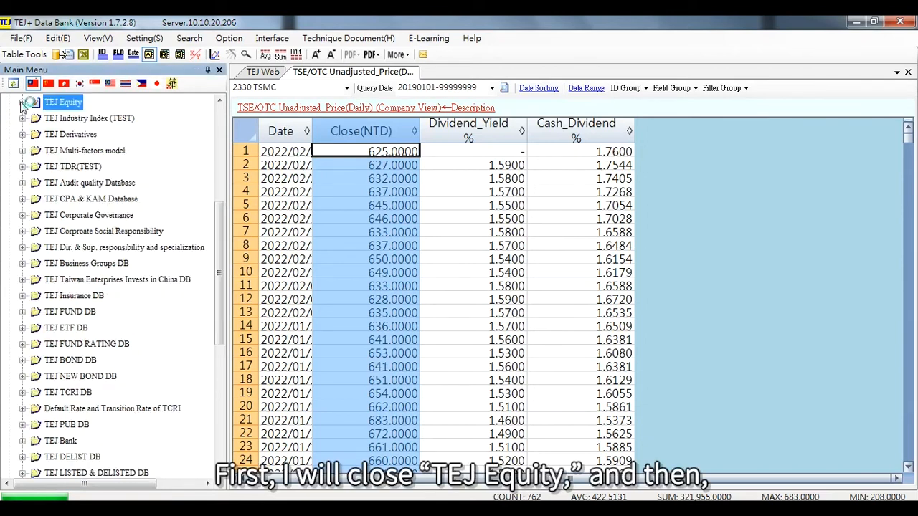
pyautogui.moveTo(223, 244); pyautogui.dragTo(220, 186)
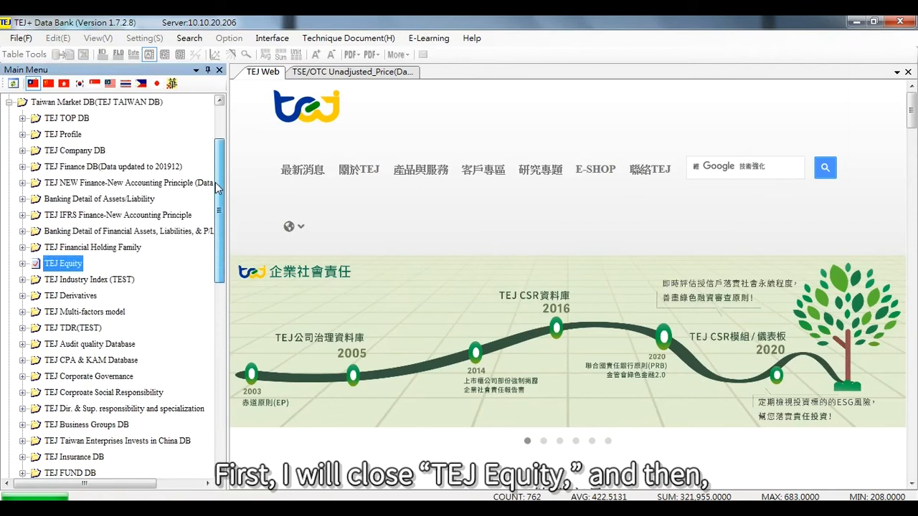
pyautogui.click(57, 218)
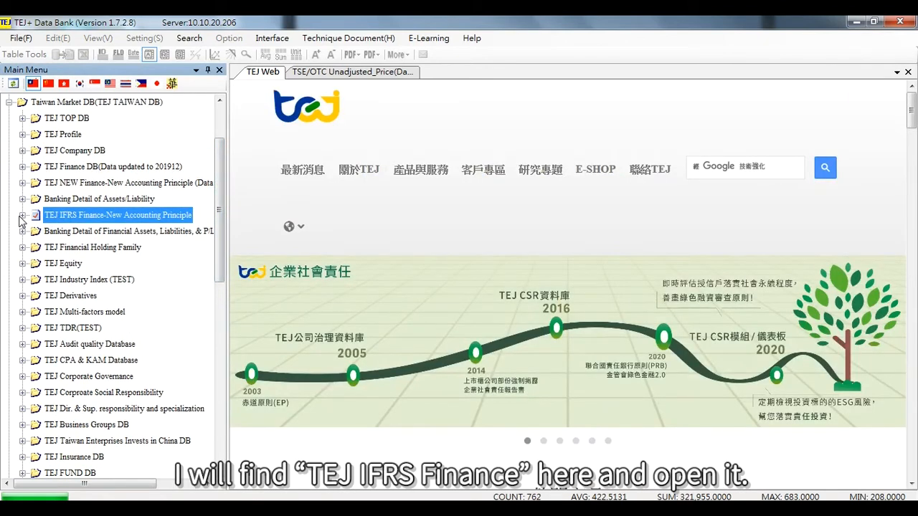
pyautogui.click(23, 215)
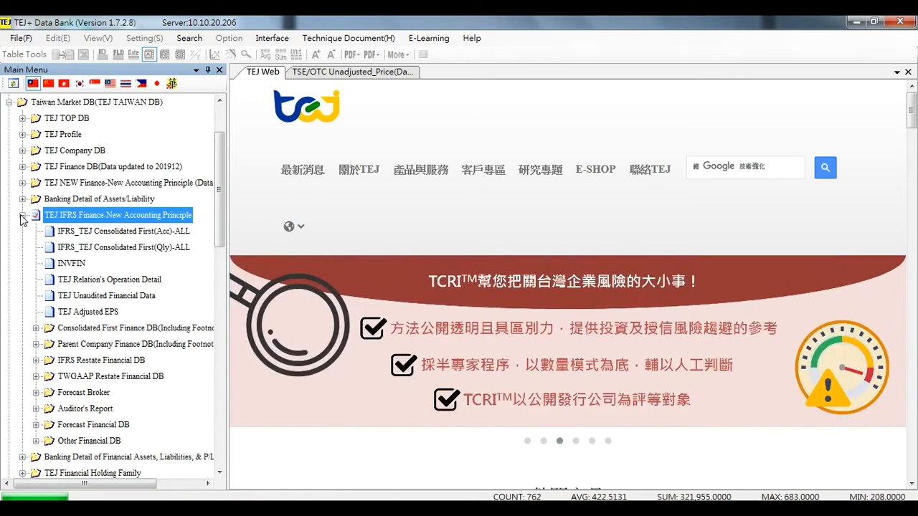
pyautogui.click(114, 236)
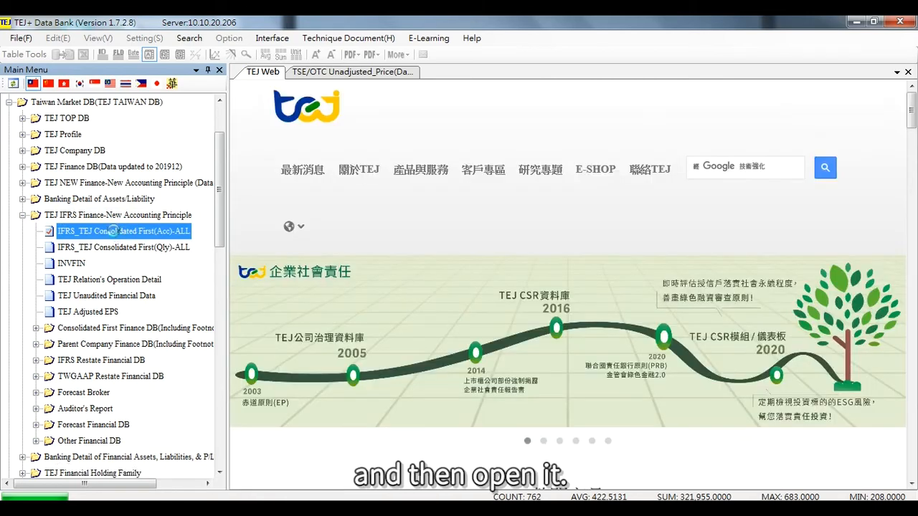
pyautogui.doubleClick(113, 232)
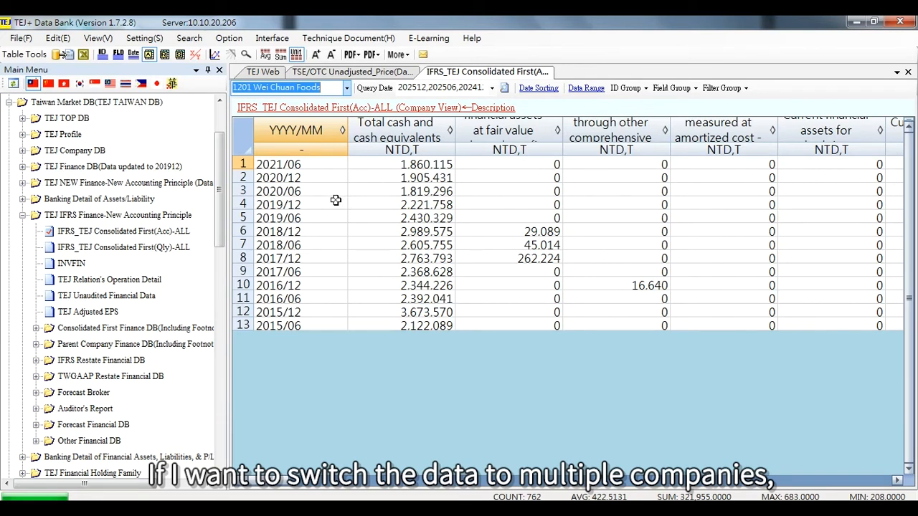
# Switch the IFRS table to Ranking view and scroll across the multi-company financial fields.
pyautogui.click(165, 55)
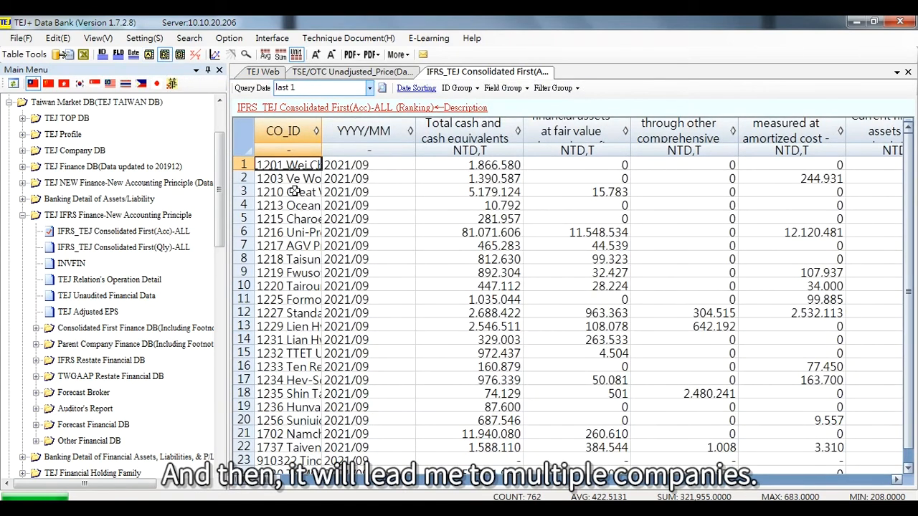
pyautogui.click(295, 191)
pyautogui.click(303, 246)
pyautogui.click(309, 286)
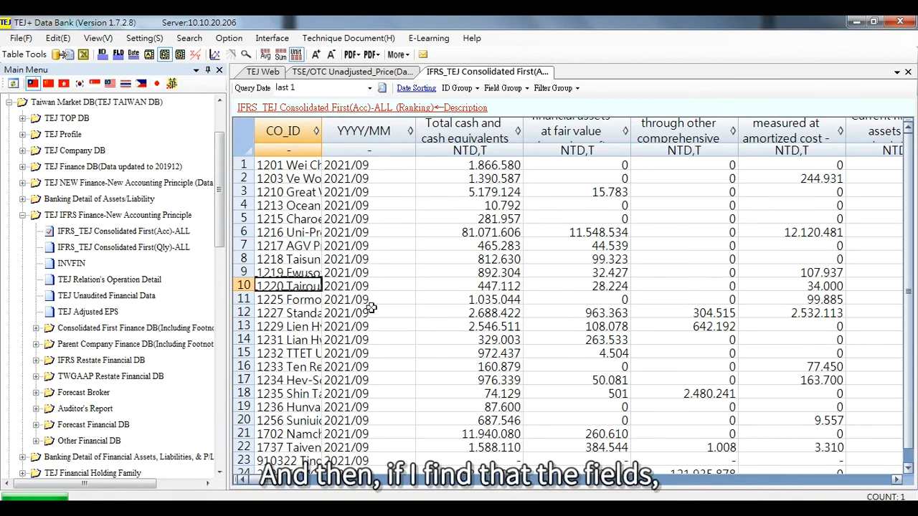
pyautogui.moveTo(282, 480); pyautogui.dragTo(300, 480)
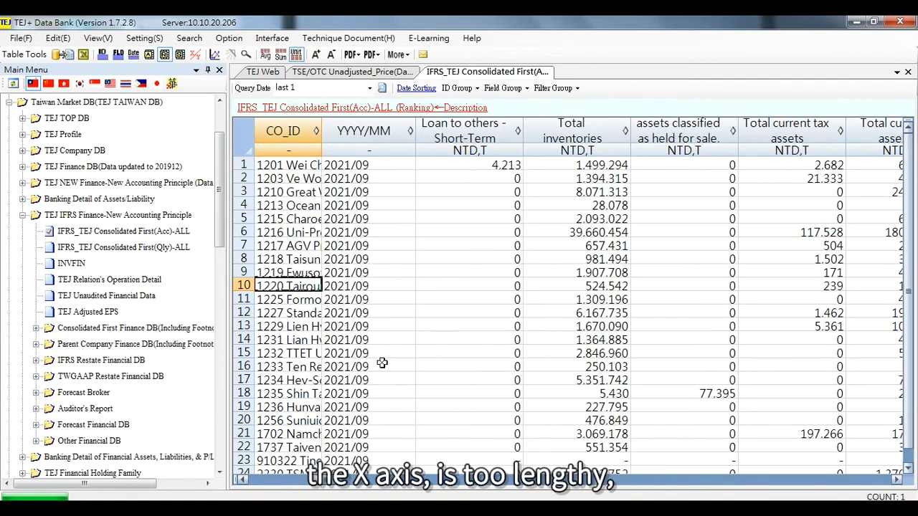
pyautogui.moveTo(337, 486)
pyautogui.mouseDown()
pyautogui.moveTo(435, 486)
pyautogui.moveTo(333, 481)
pyautogui.mouseUp()
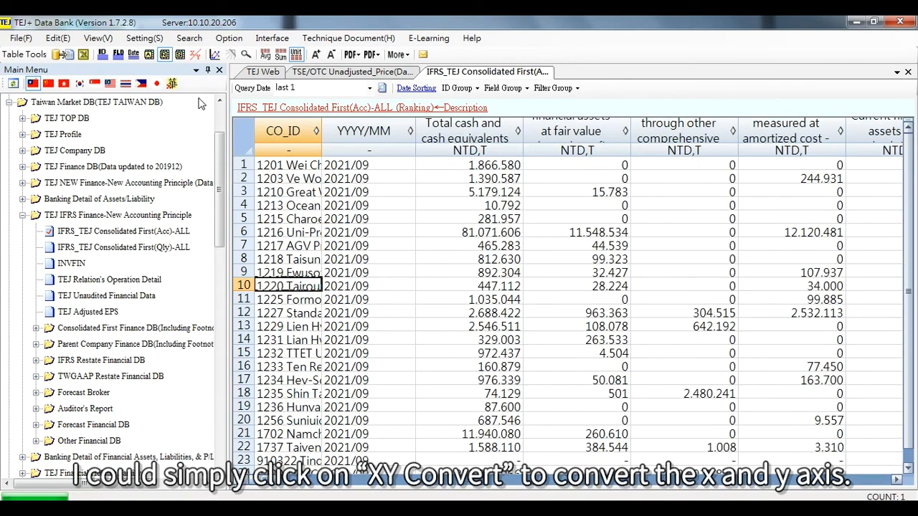
# Transpose the ranking table with XY Convert, then return to Company View.
pyautogui.click(196, 55)
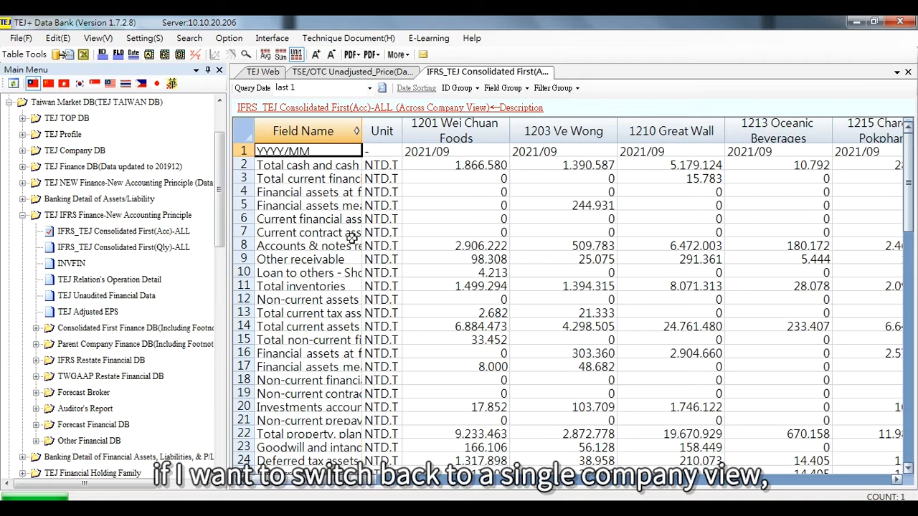
pyautogui.click(150, 56)
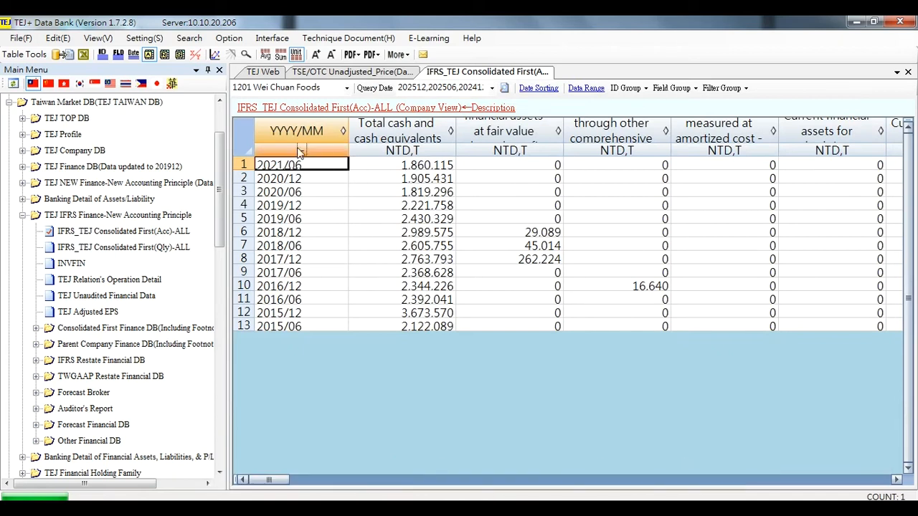
# Open the ID Group settings and clear all companies from the selected list.
pyautogui.click(101, 56)
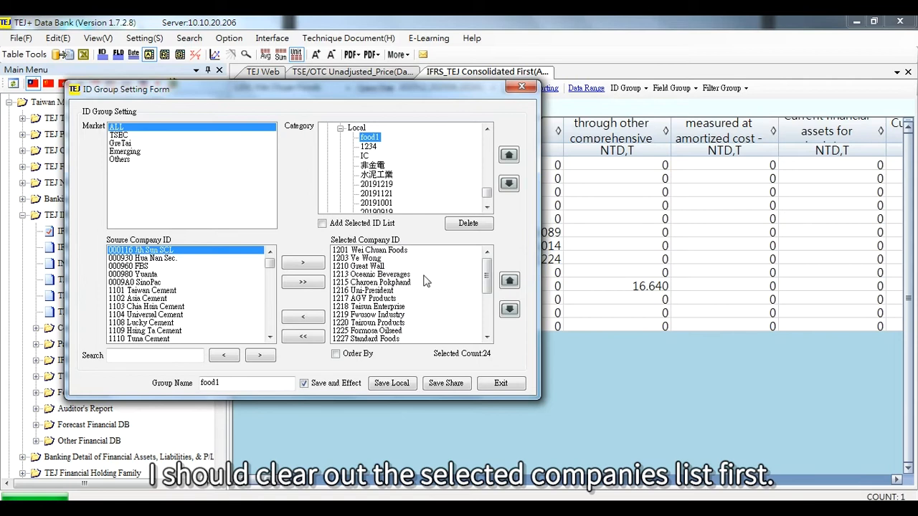
pyautogui.click(302, 337)
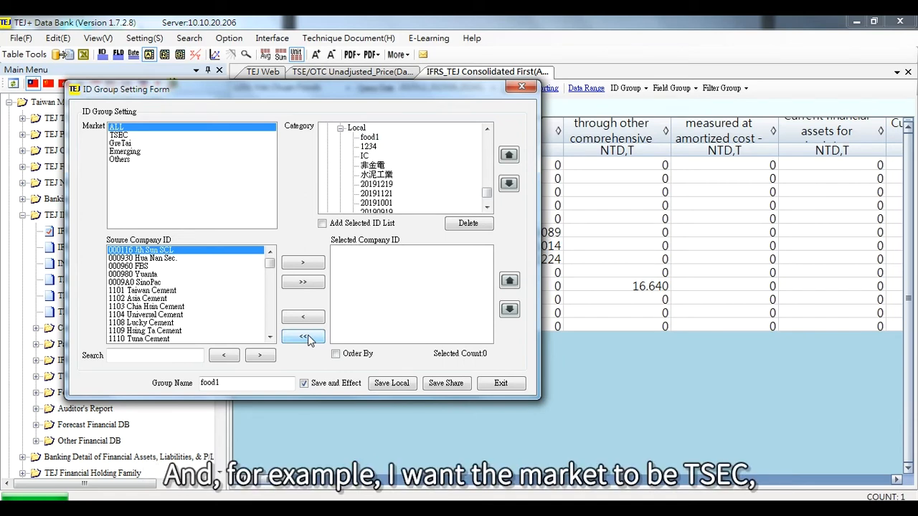
# Filter the source companies to market TSEC and category Foods.
pyautogui.click(119, 135)
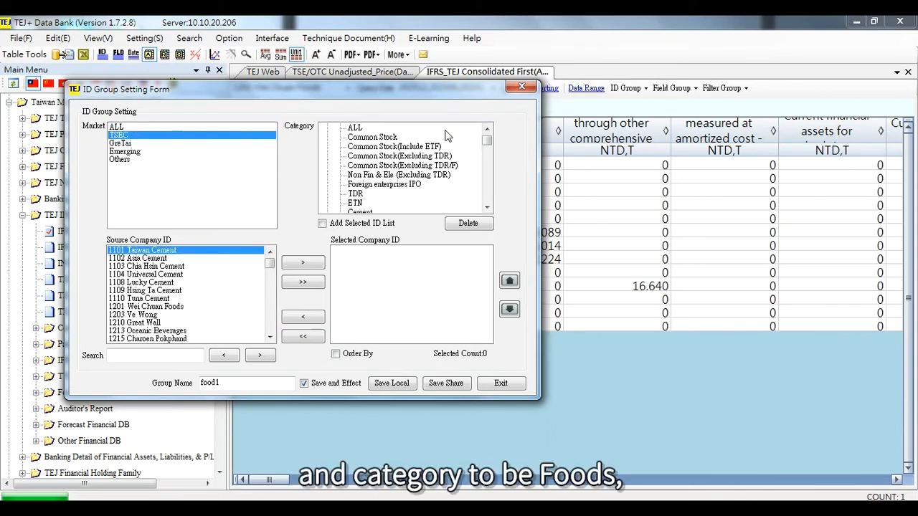
pyautogui.click(487, 207)
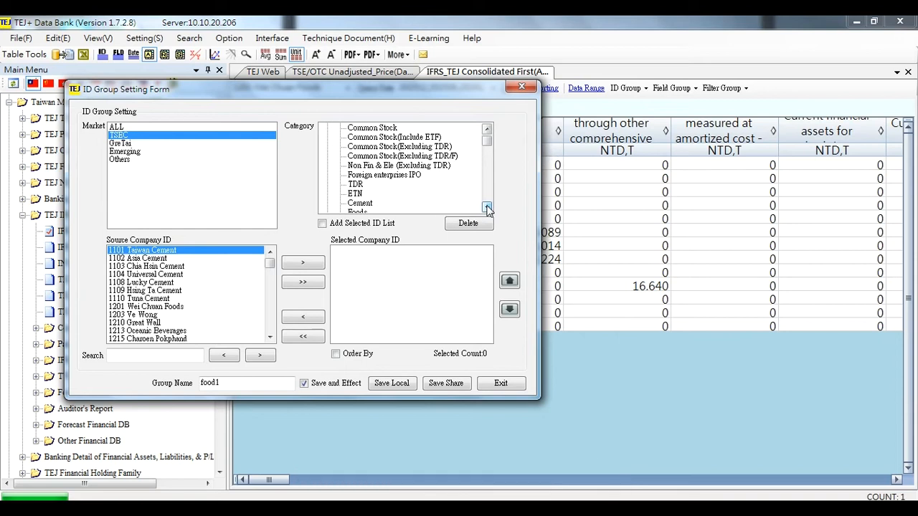
pyautogui.click(487, 207)
pyautogui.click(487, 207)
pyautogui.click(358, 194)
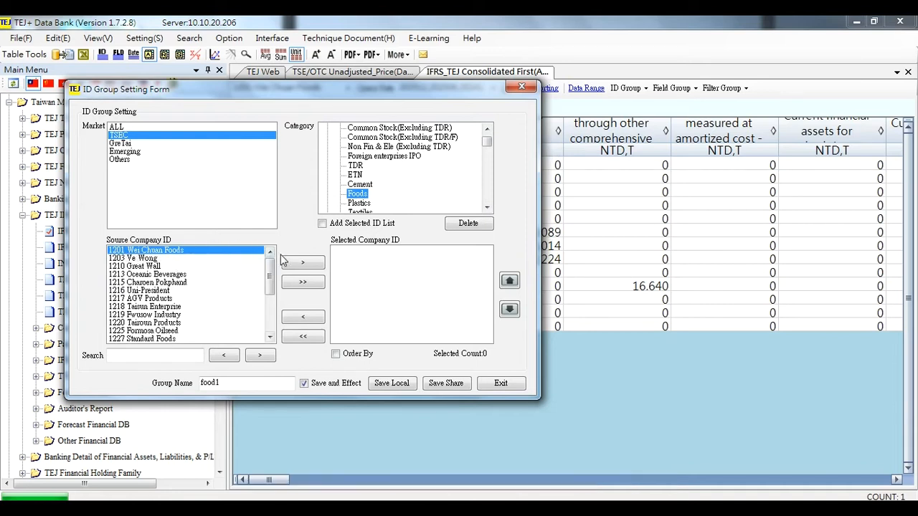
# Add 1201 Wei Chuan Foods, then all listed Foods companies, to the selected company list.
pyautogui.click(211, 255)
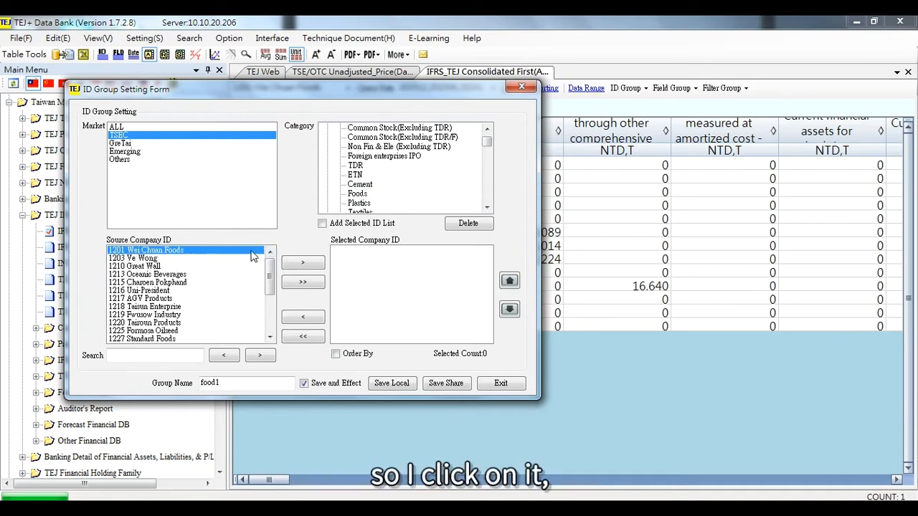
pyautogui.click(302, 264)
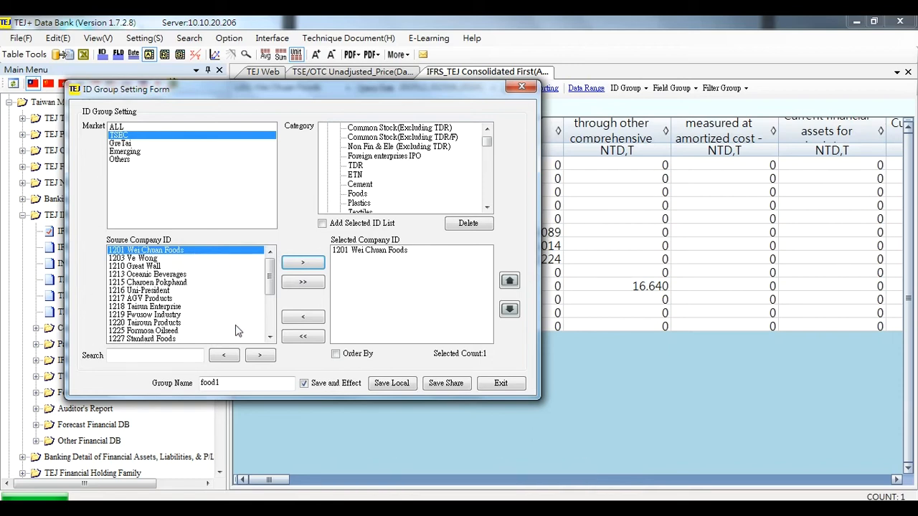
pyautogui.click(301, 283)
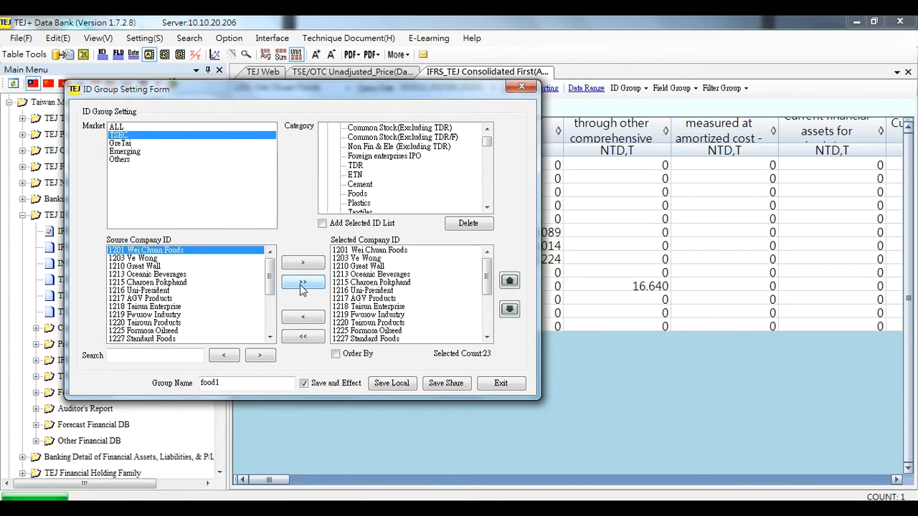
pyautogui.moveTo(486, 284)
pyautogui.mouseDown()
pyautogui.moveTo(487, 317)
pyautogui.moveTo(487, 273)
pyautogui.mouseUp()
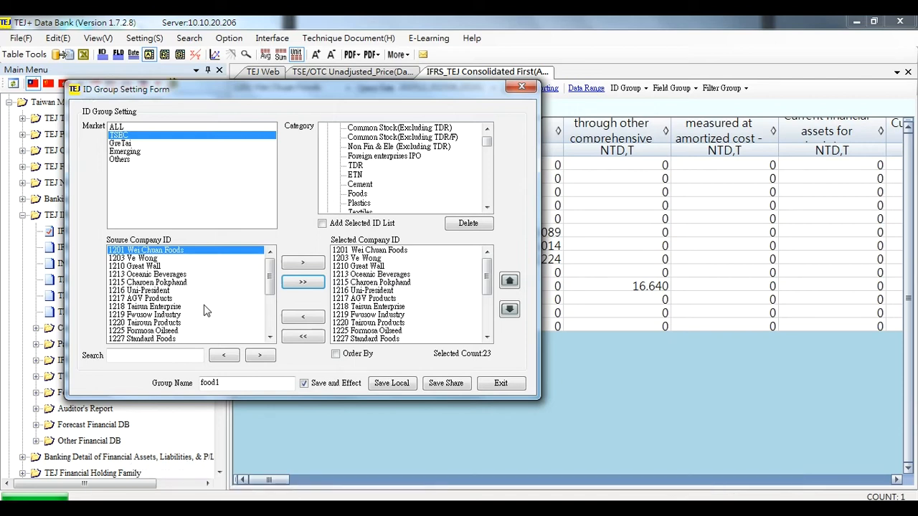
# Reset both the market and category filters to ALL.
pyautogui.click(172, 354)
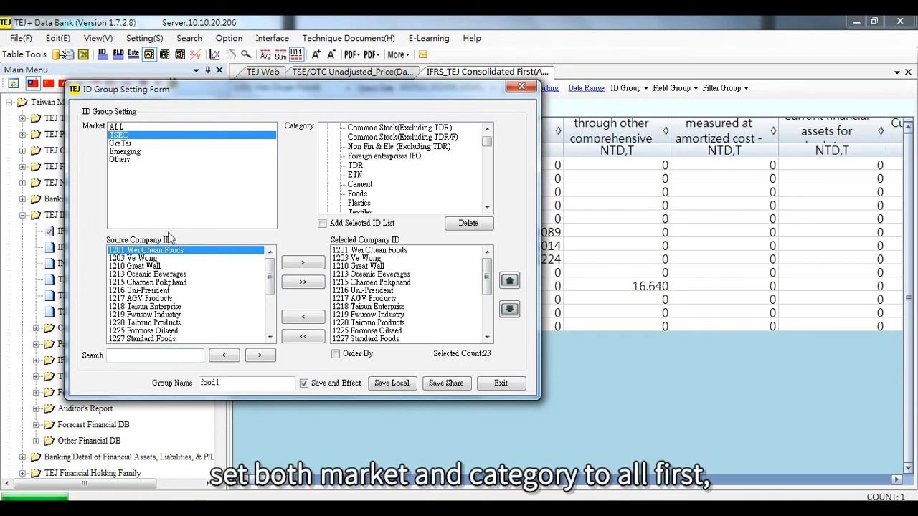
pyautogui.click(142, 127)
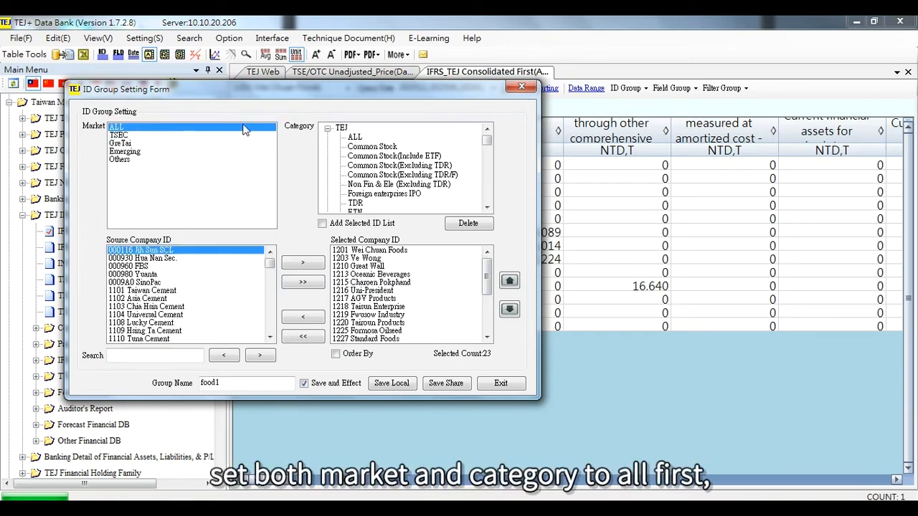
pyautogui.click(356, 137)
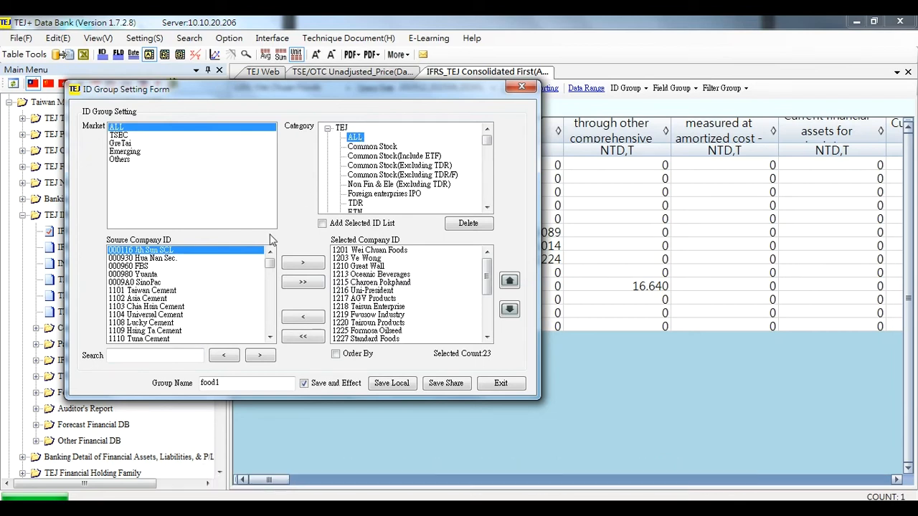
# Search the source companies for 2330 and add 2330 TSMC to the selected list.
pyautogui.click(157, 354)
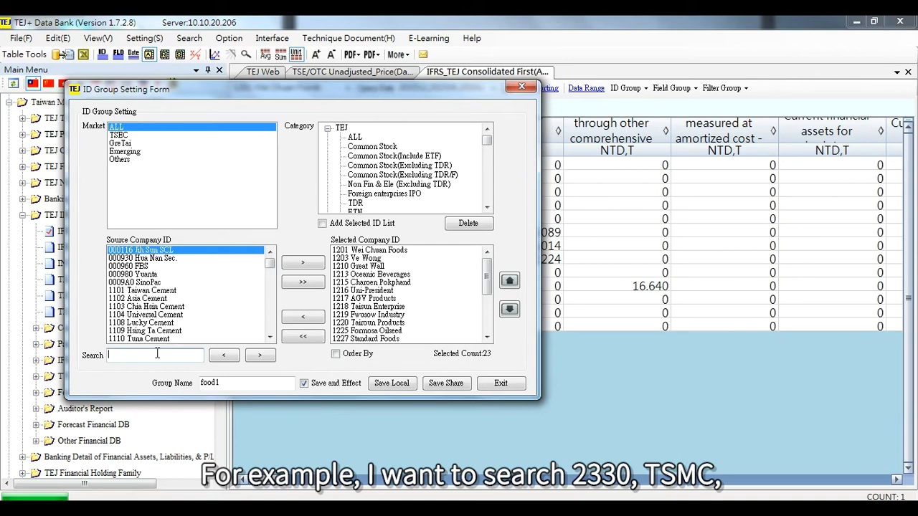
pyautogui.write('2330')
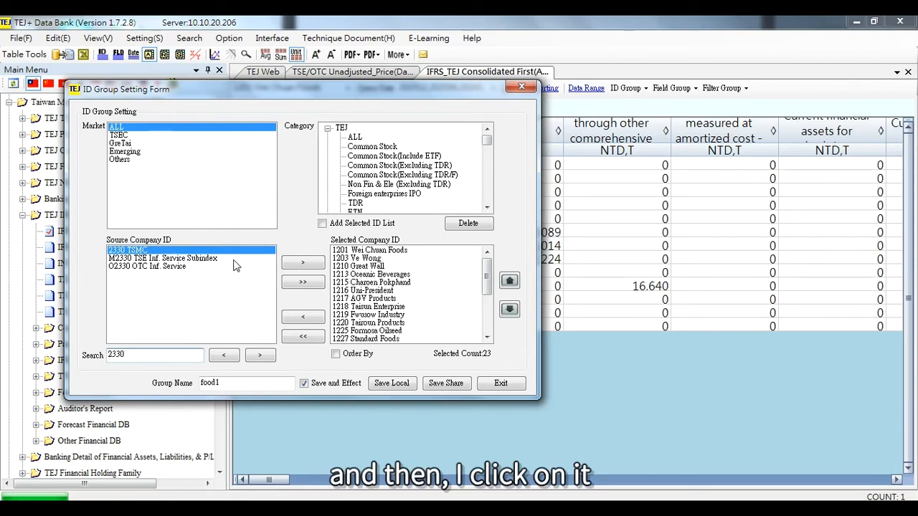
pyautogui.click(314, 264)
pyautogui.moveTo(488, 284); pyautogui.dragTo(488, 312)
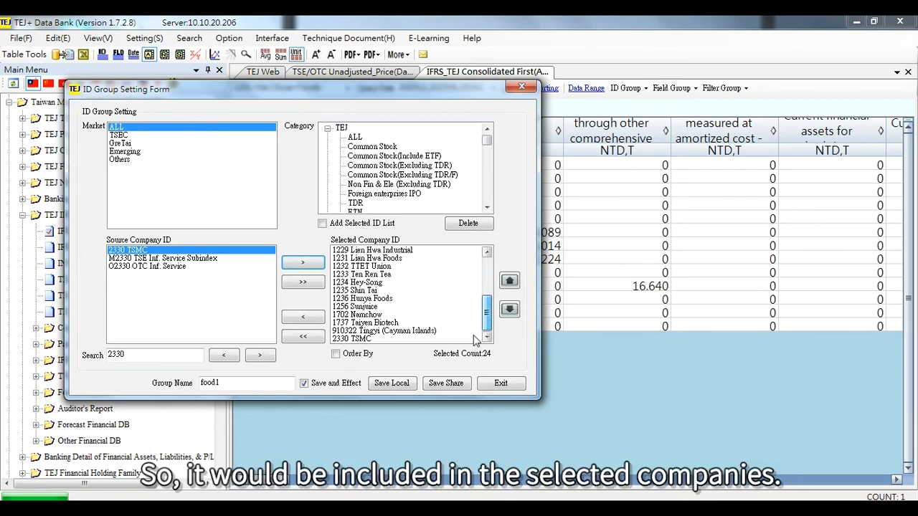
pyautogui.click(403, 339)
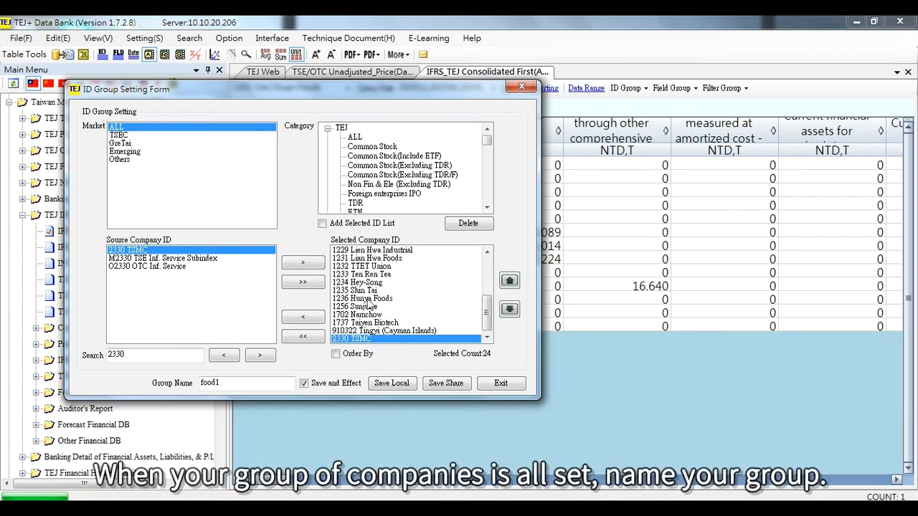
# Name the company group food2 and save it locally.
pyautogui.moveTo(240, 383); pyautogui.dragTo(202, 384)
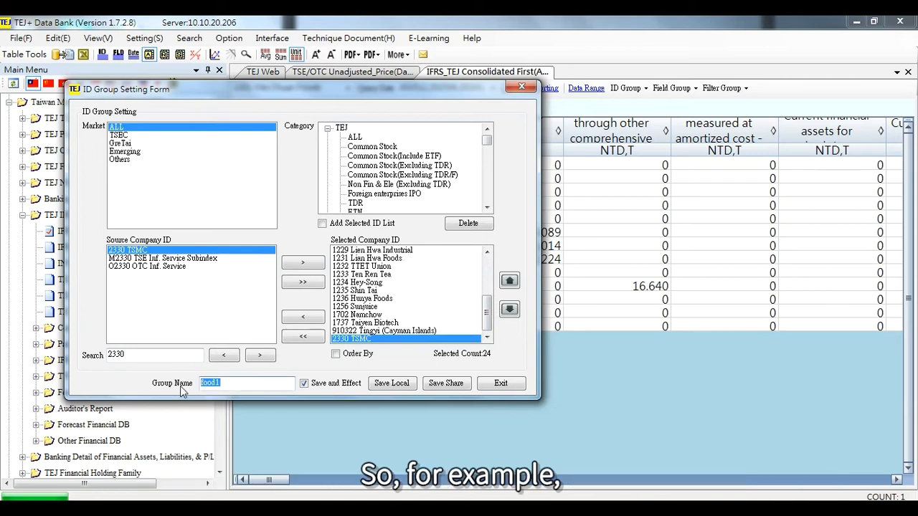
pyautogui.write('food')
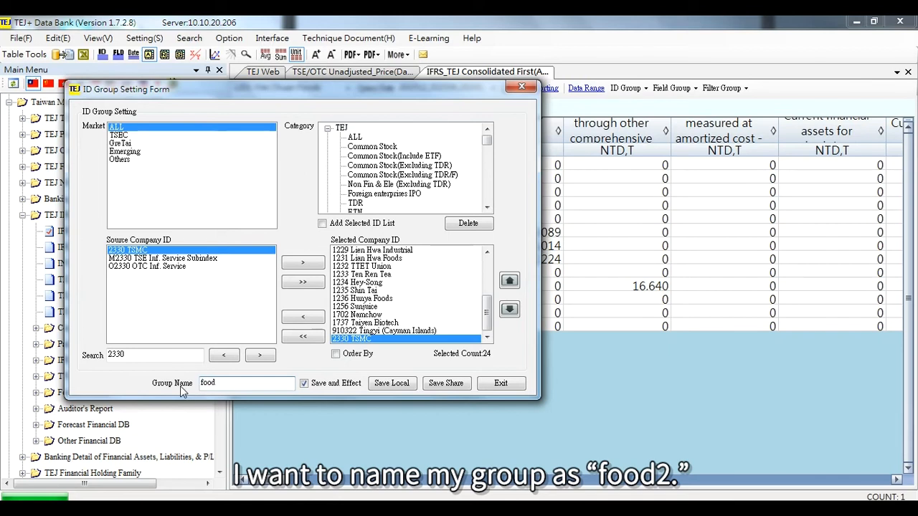
pyautogui.write('2')
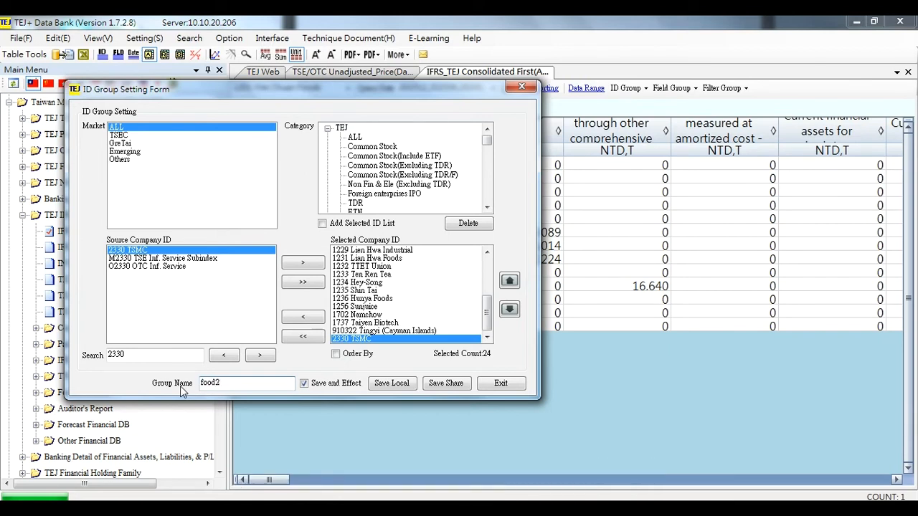
pyautogui.click(390, 384)
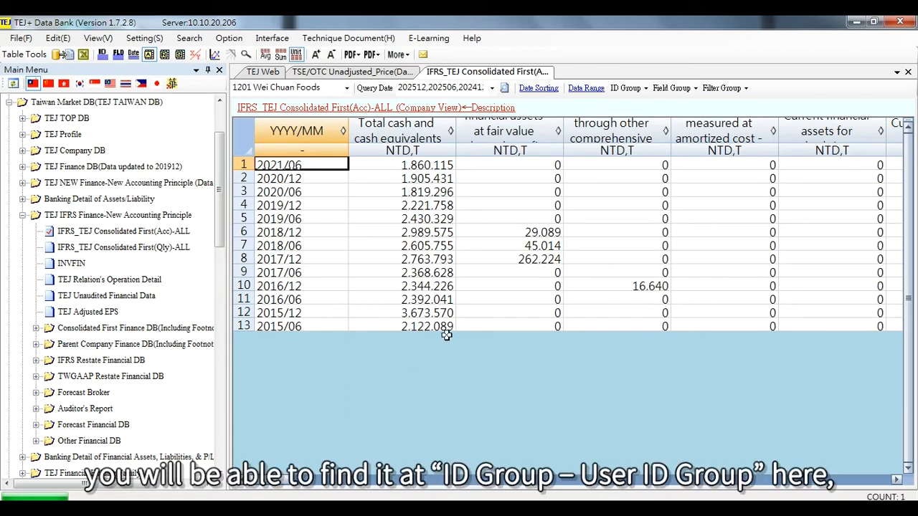
# Find the food2 group among the user ID groups.
pyautogui.click(634, 92)
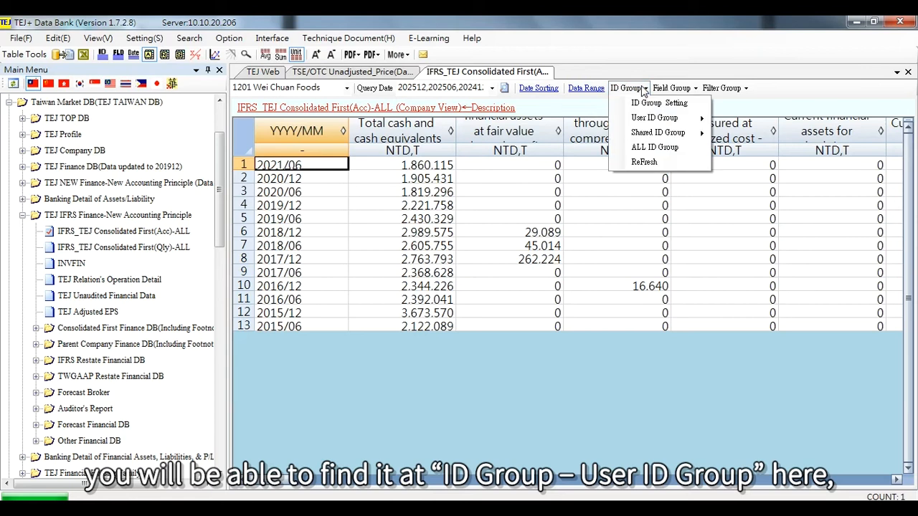
pyautogui.moveTo(687, 124)
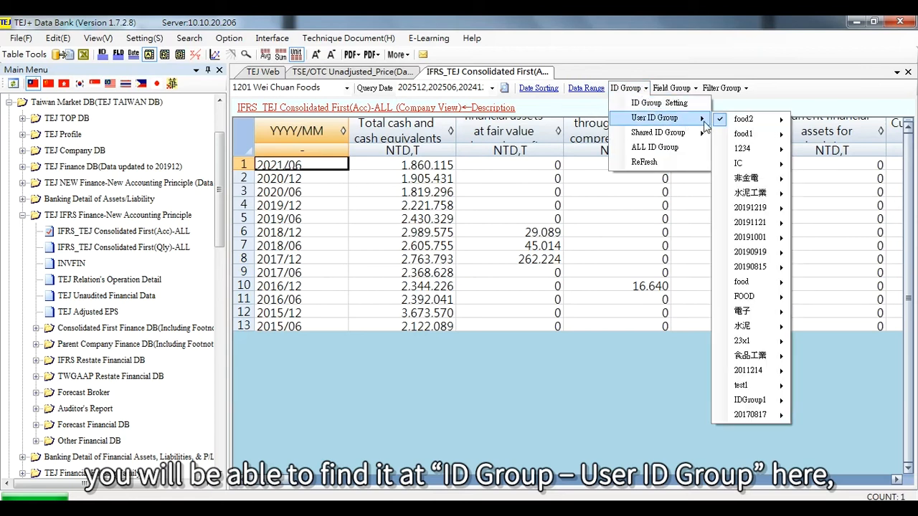
pyautogui.moveTo(744, 123)
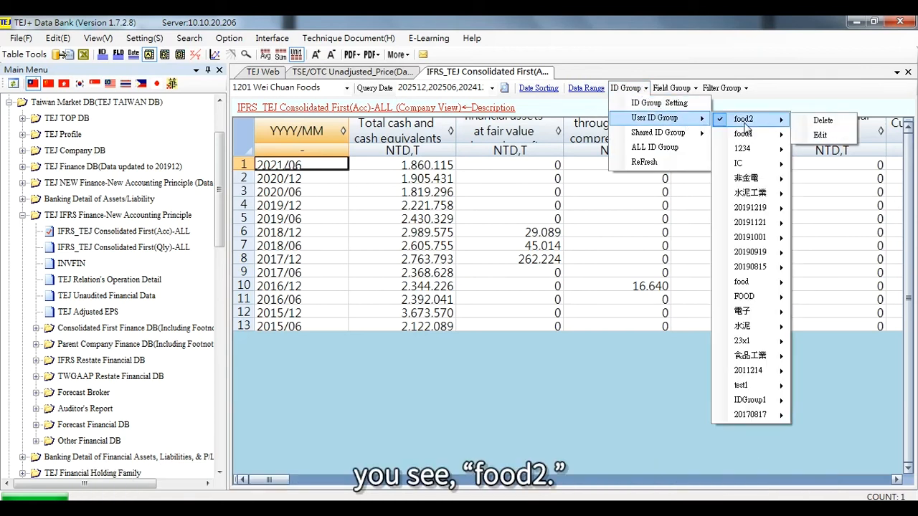
pyautogui.click(744, 123)
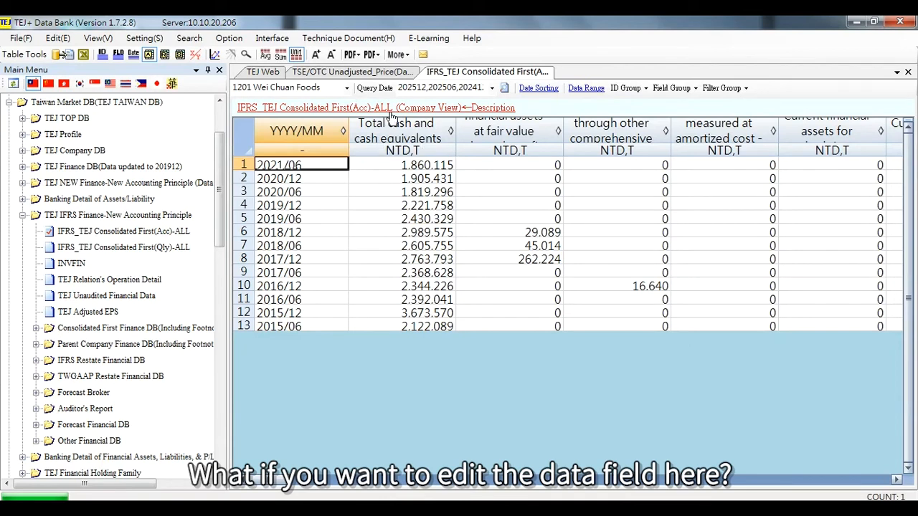
pyautogui.click(422, 130)
pyautogui.click(506, 121)
pyautogui.click(626, 127)
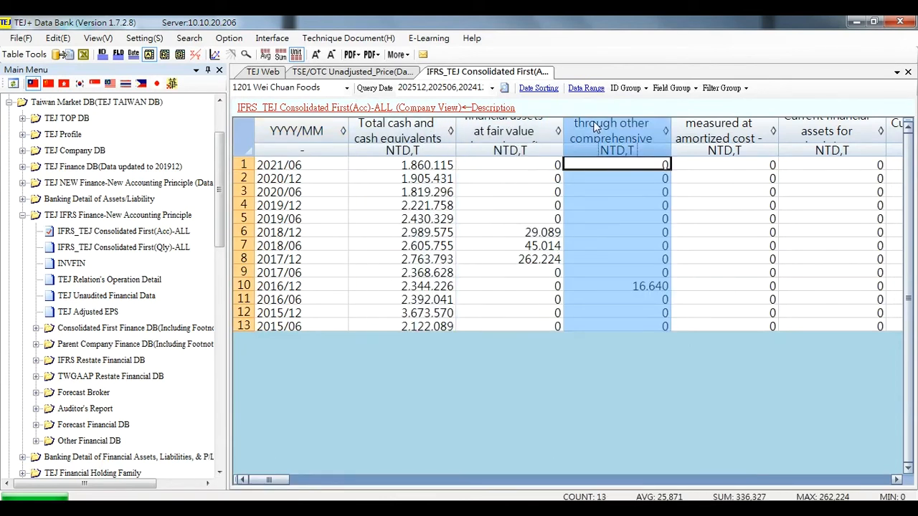
# Open the field group settings, clear all selected fields, then add every Balance Sheet field.
pyautogui.click(118, 55)
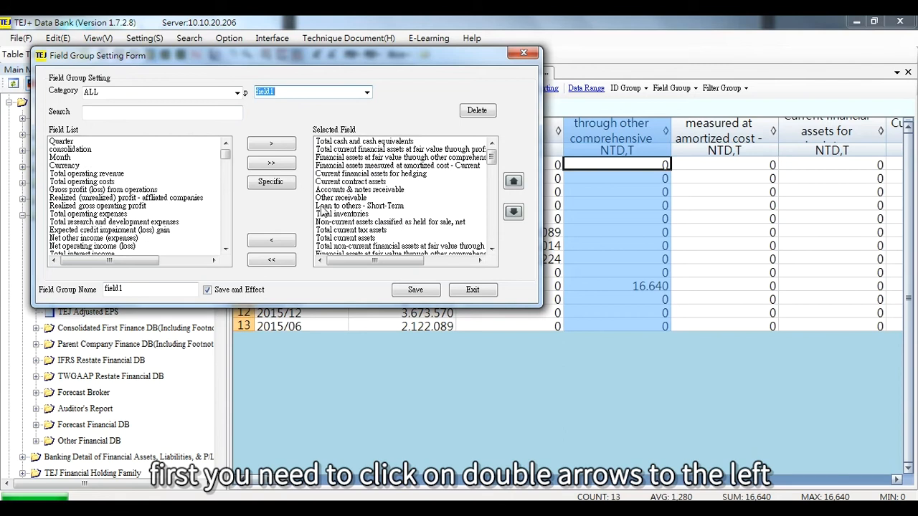
pyautogui.click(283, 261)
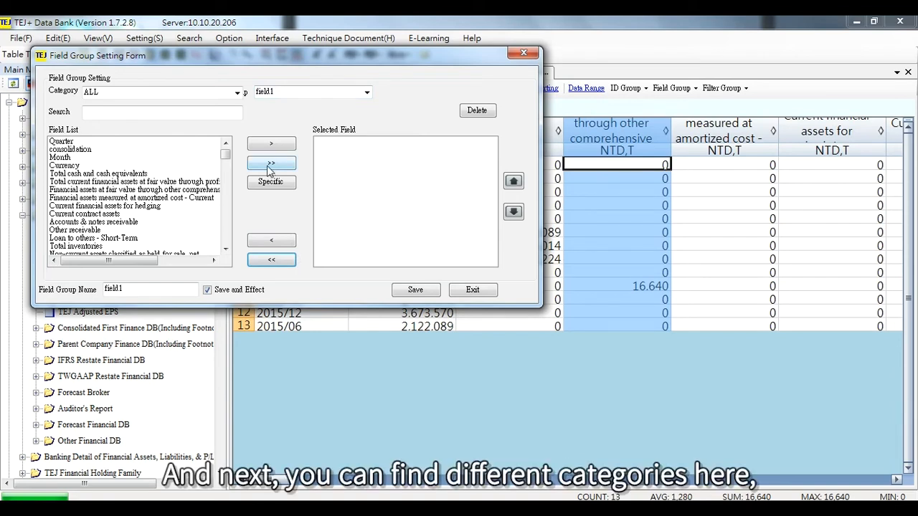
pyautogui.click(237, 95)
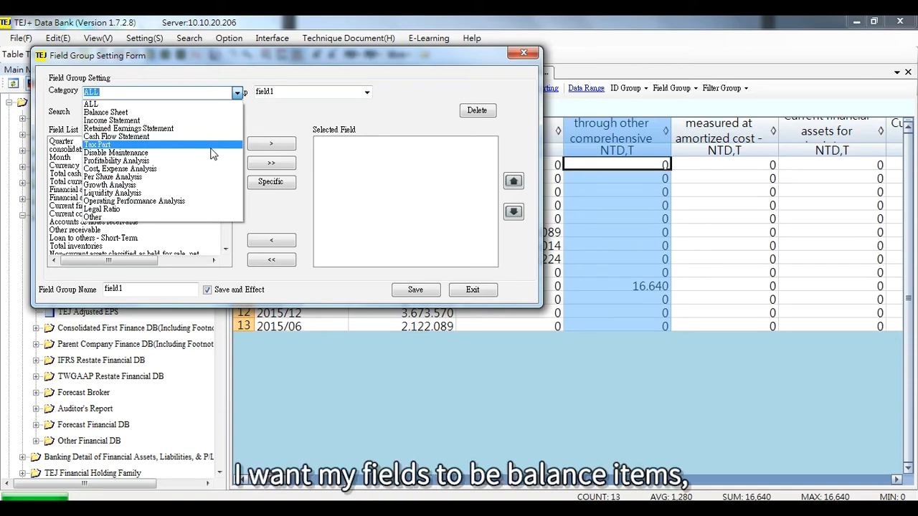
pyautogui.click(204, 115)
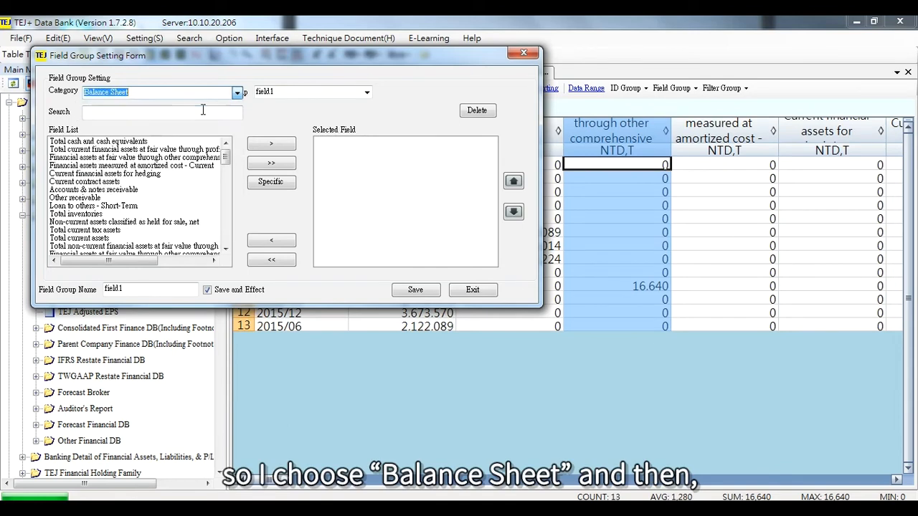
pyautogui.click(270, 164)
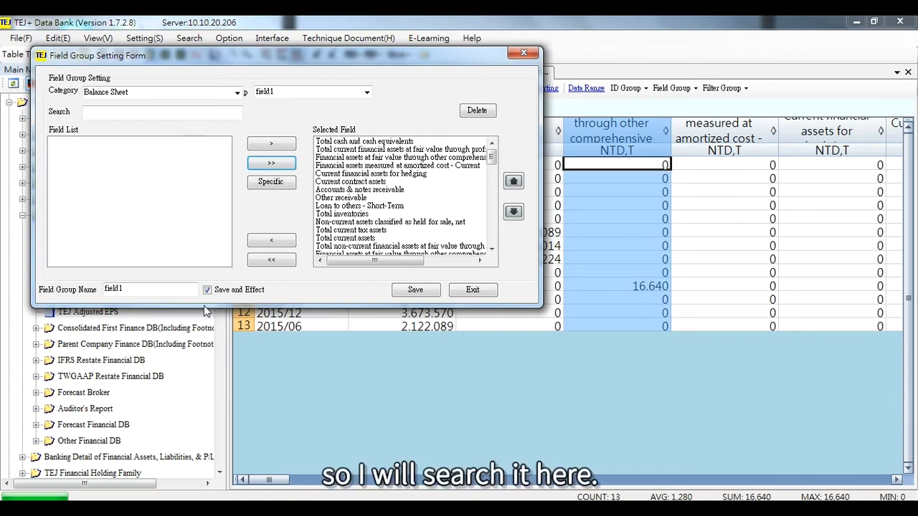
# Reset the field category to ALL and search the field list for net profit margin.
pyautogui.click(236, 95)
pyautogui.click(208, 106)
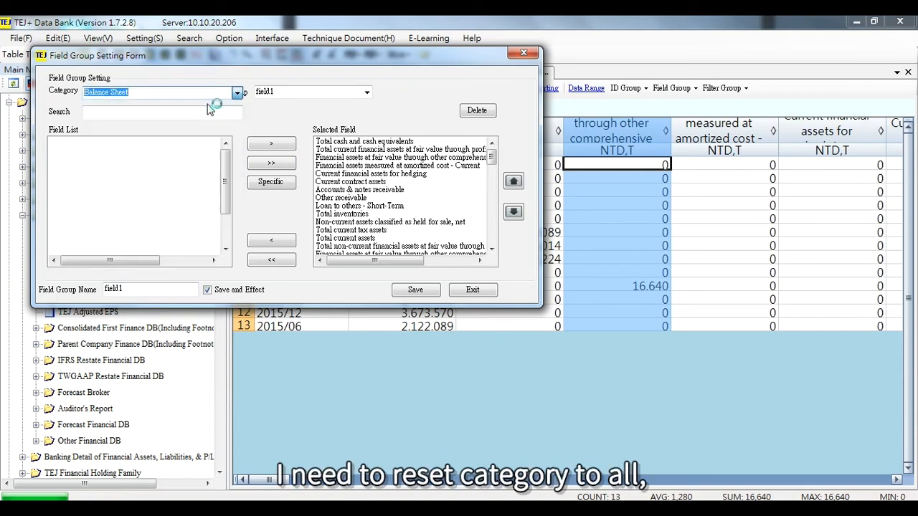
pyautogui.click(198, 112)
pyautogui.write('net')
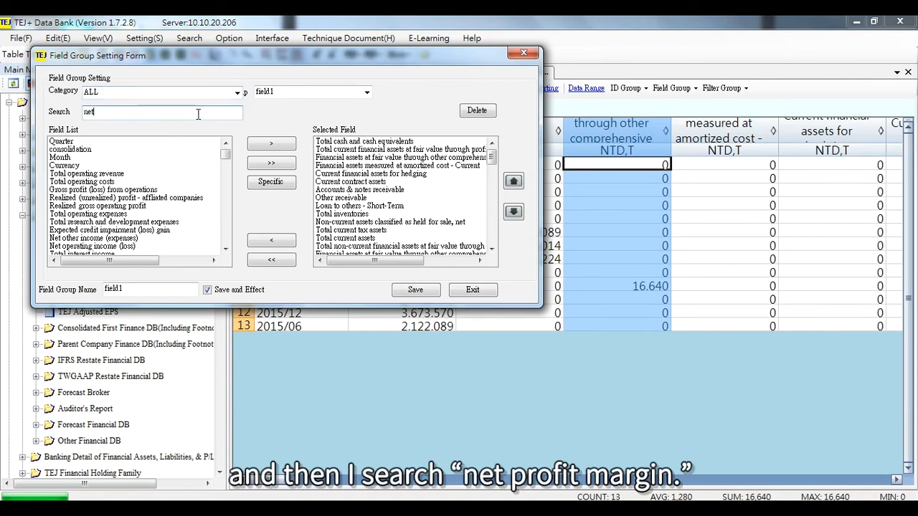
pyautogui.write(' profit margin')
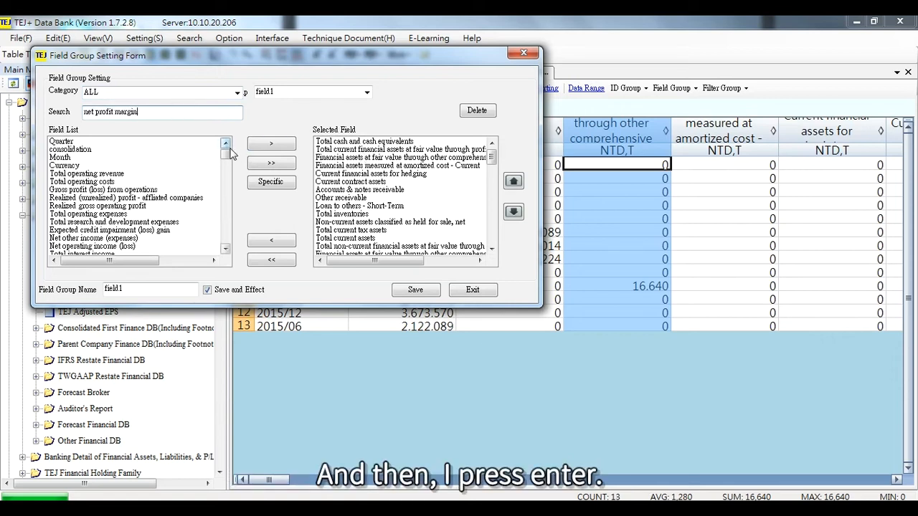
pyautogui.press('Return')
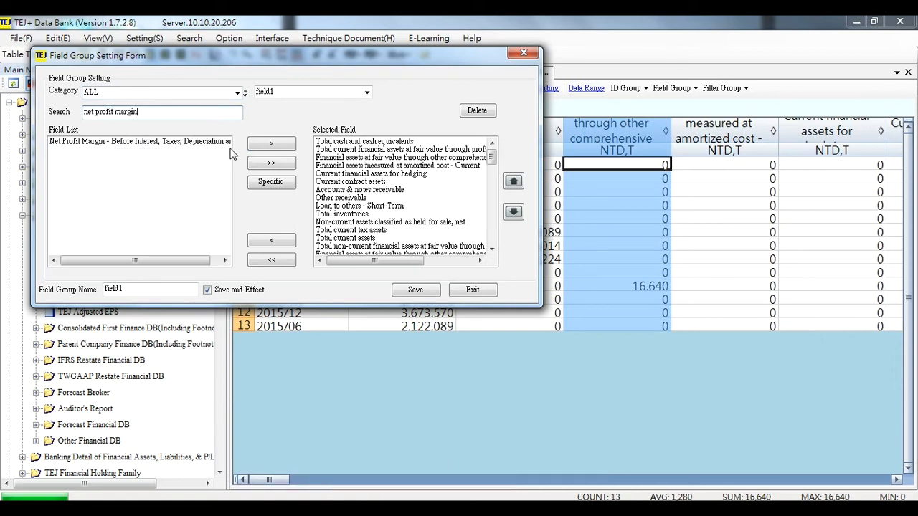
# Add the Net Profit Margin - Before Interest, Taxes, Depreciation field to the selected fields.
pyautogui.click(173, 147)
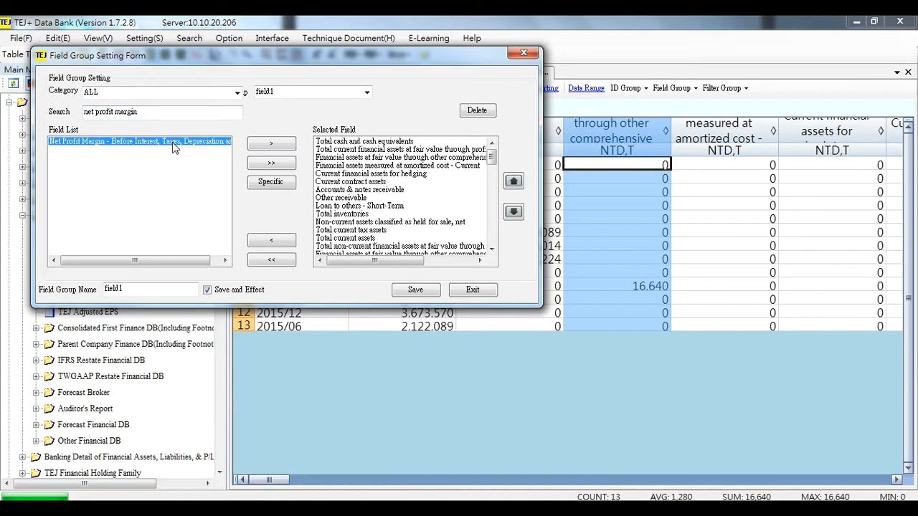
pyautogui.click(272, 146)
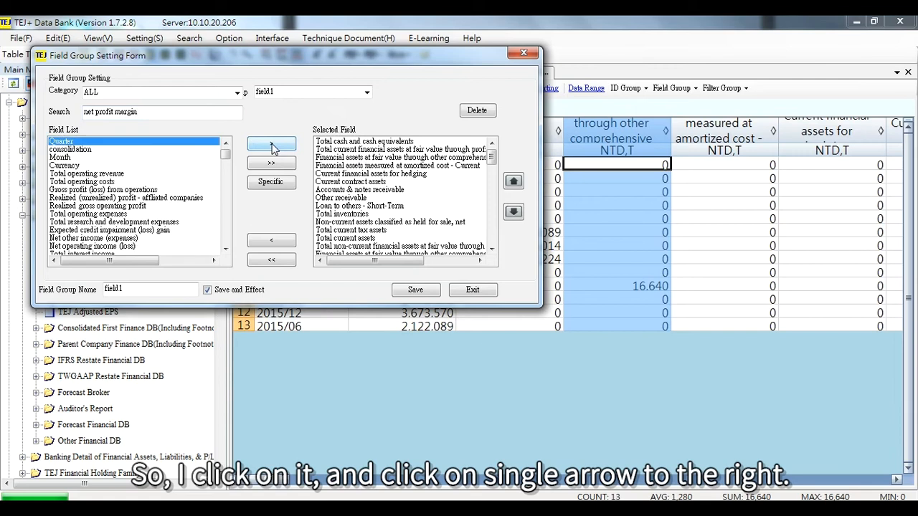
pyautogui.moveTo(491, 156); pyautogui.dragTo(501, 251)
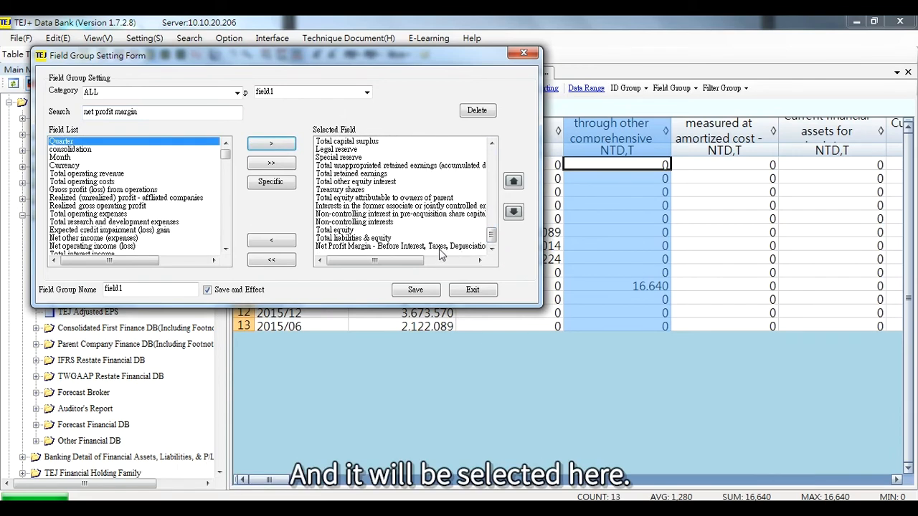
pyautogui.click(438, 246)
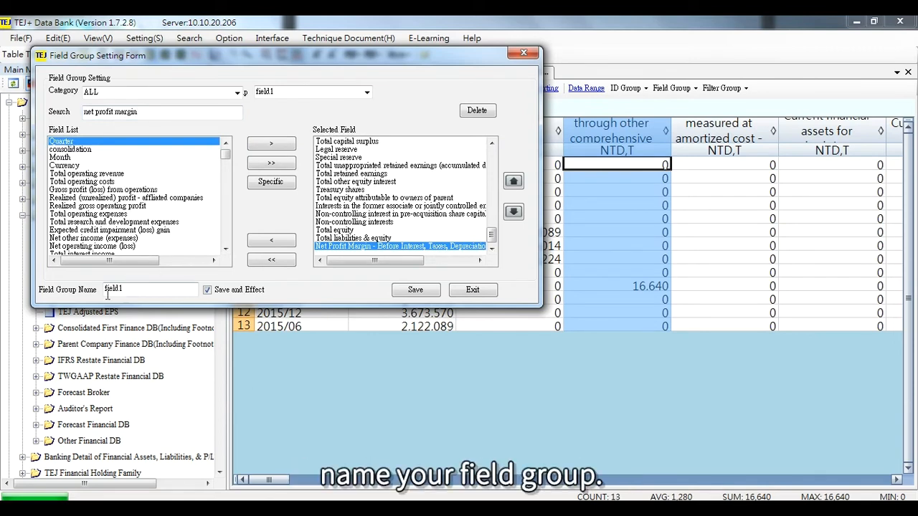
# Name the field group field_food1 and save it.
pyautogui.moveTo(138, 290); pyautogui.dragTo(81, 292)
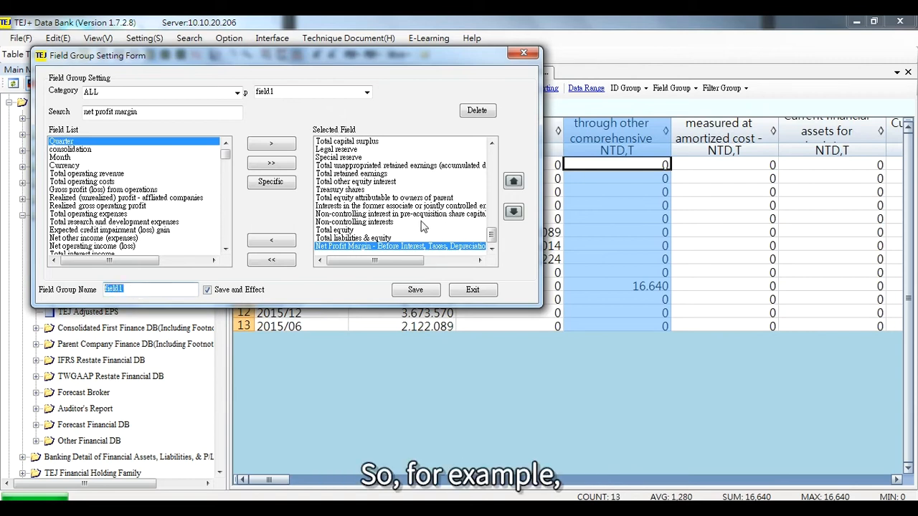
pyautogui.write('field_food1')
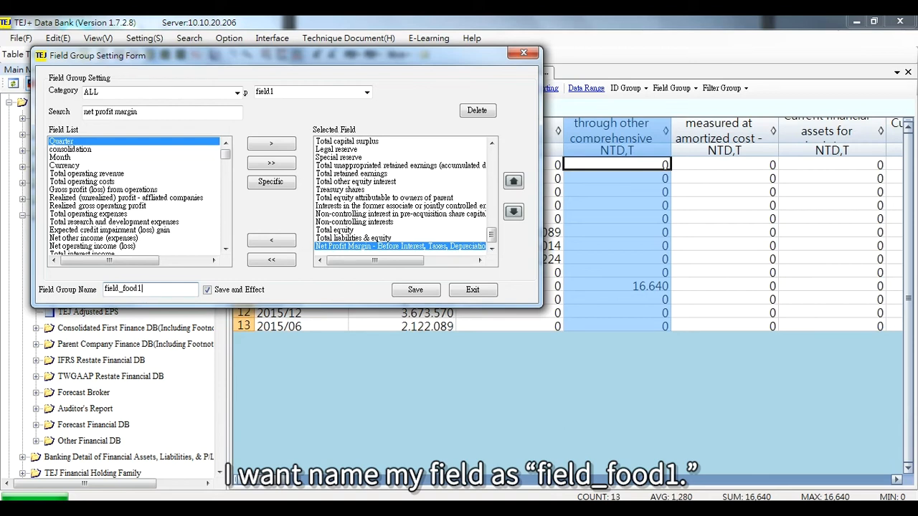
pyautogui.click(424, 289)
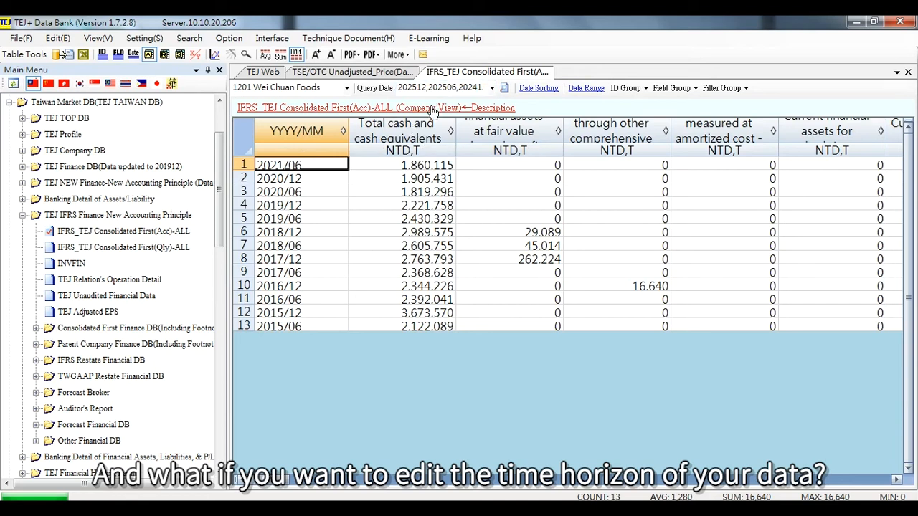
# Open the query date settings, clear the selected dates, and query dates from 2015/01/01 to 9999/99/99.
pyautogui.click(133, 57)
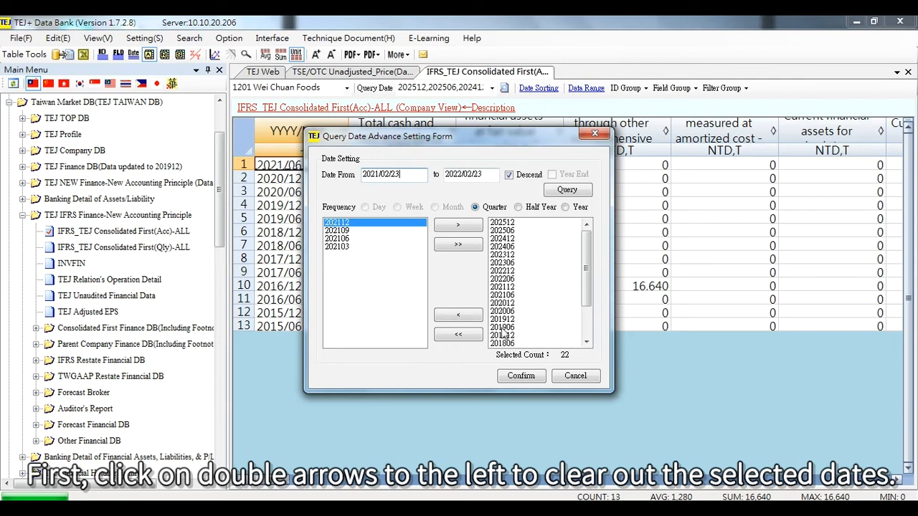
pyautogui.click(458, 335)
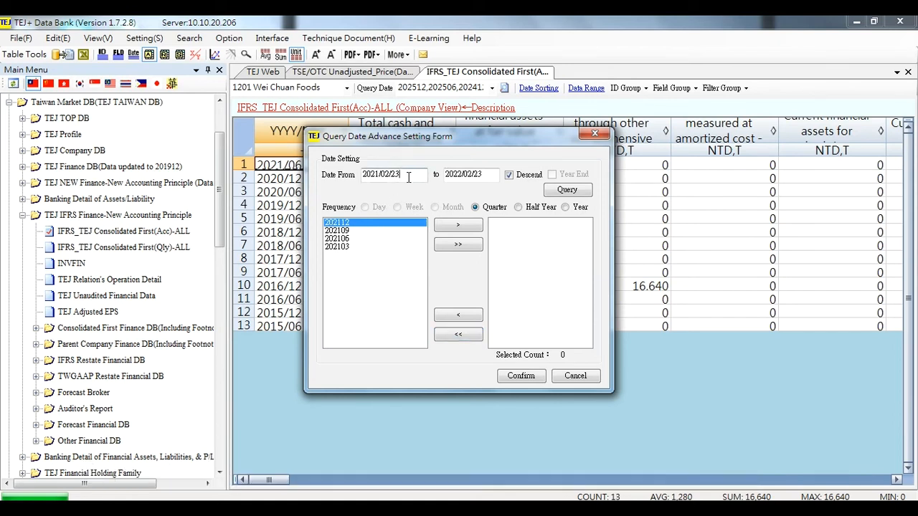
pyautogui.moveTo(408, 177); pyautogui.dragTo(324, 183)
pyautogui.press('BackSpace')
pyautogui.write('20')
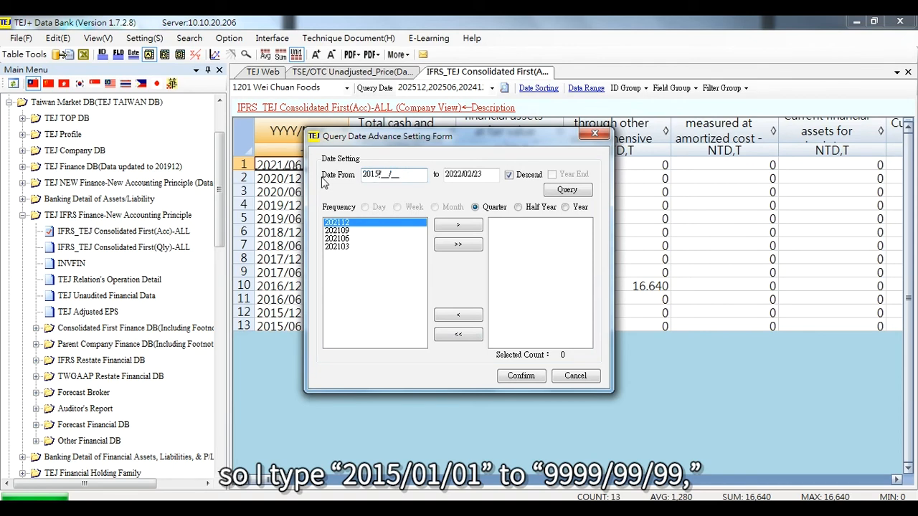
pyautogui.write('01/01')
pyautogui.click(483, 172)
pyautogui.write('9999/99/99')
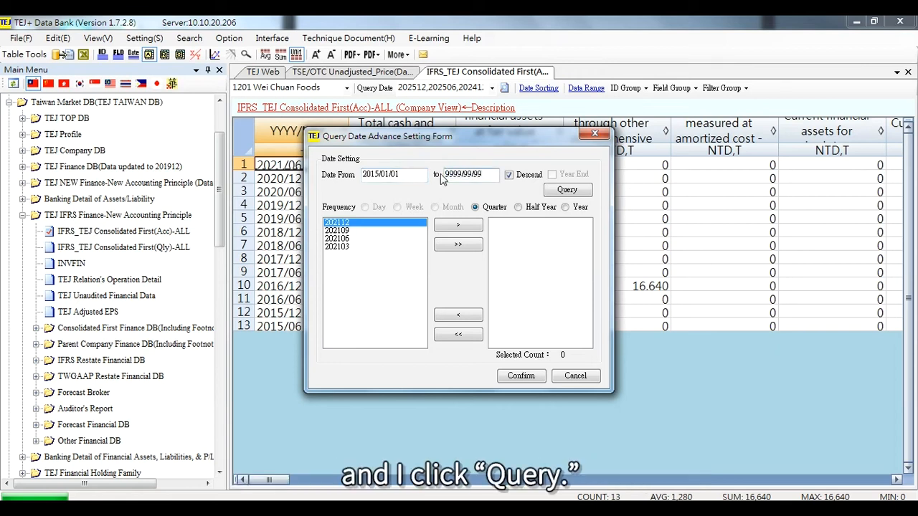
pyautogui.click(563, 190)
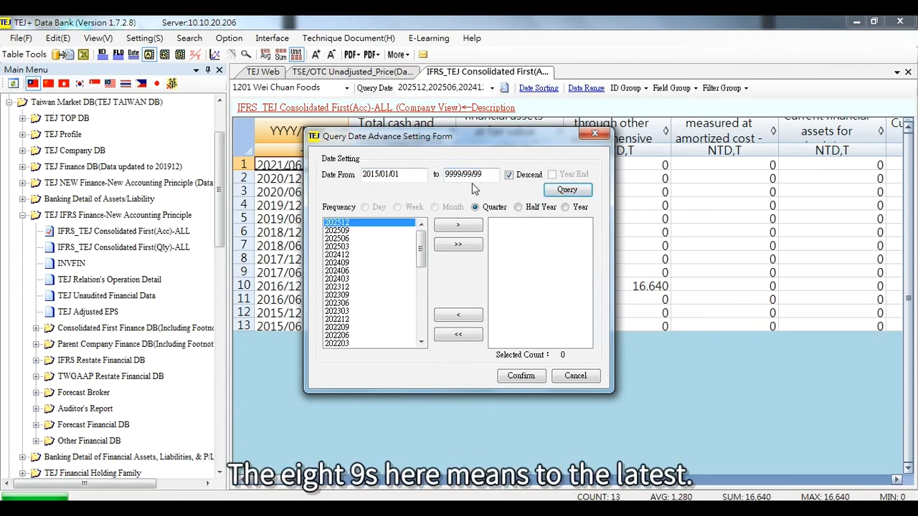
# Switch the frequency to Half Year, add all listed dates, and confirm.
pyautogui.moveTo(492, 175); pyautogui.dragTo(434, 177)
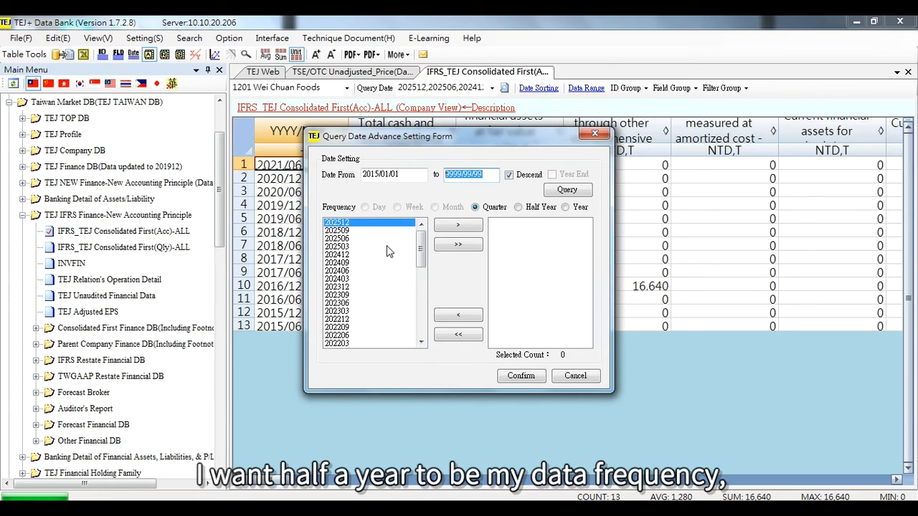
pyautogui.click(517, 207)
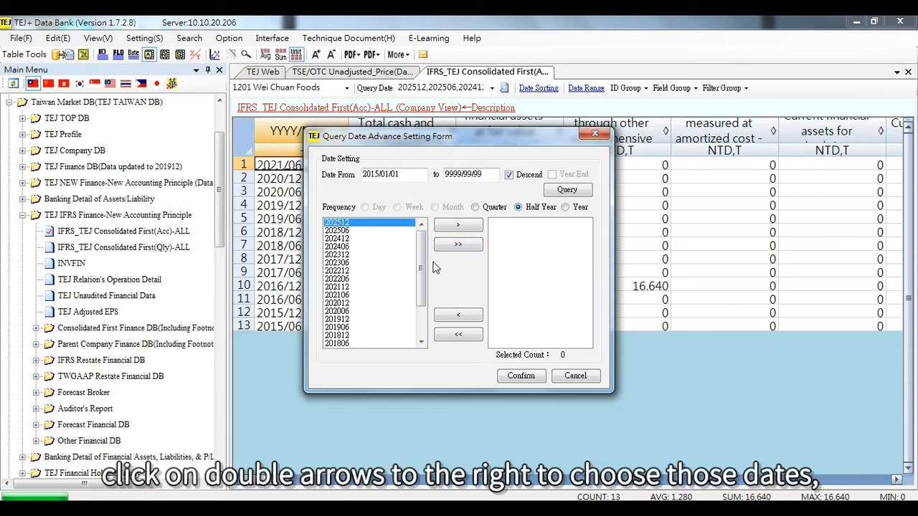
pyautogui.click(467, 250)
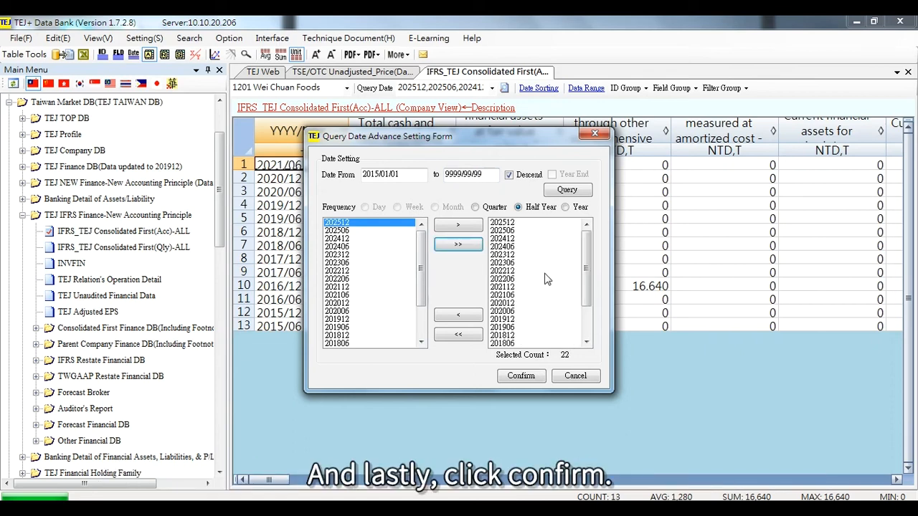
pyautogui.click(540, 380)
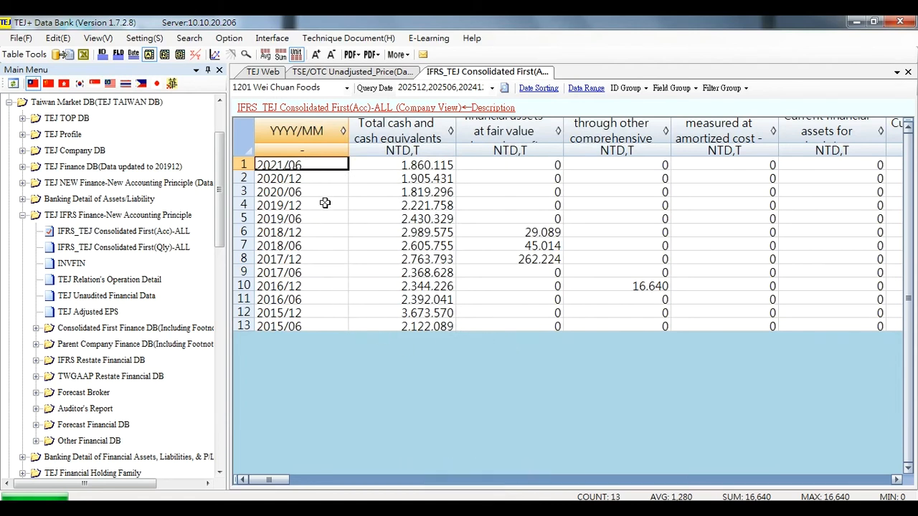
pyautogui.click(320, 179)
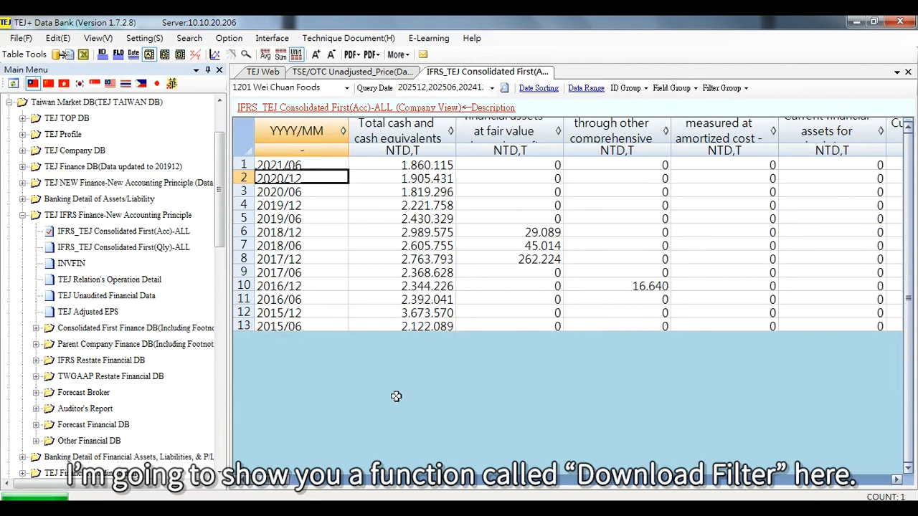
# Open Export to File and add all TSEC common stock companies to the selected IDs.
pyautogui.click(64, 55)
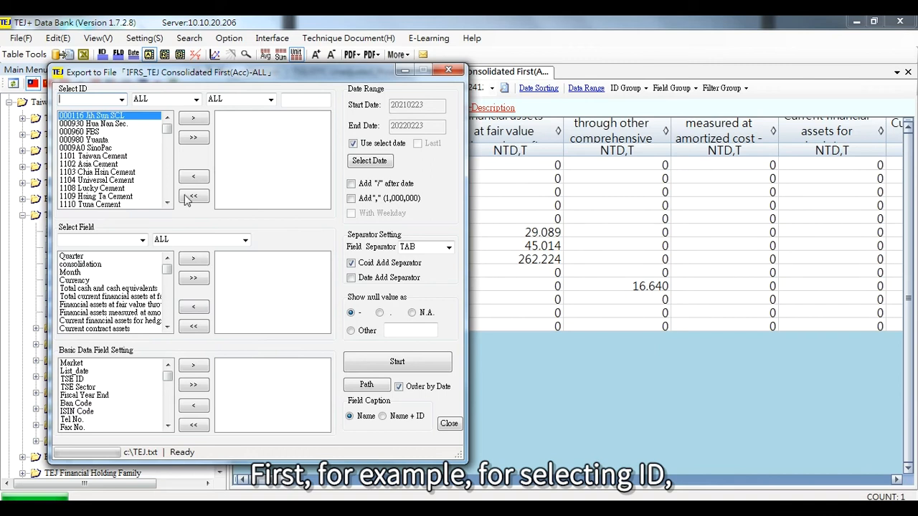
pyautogui.click(197, 104)
pyautogui.click(185, 119)
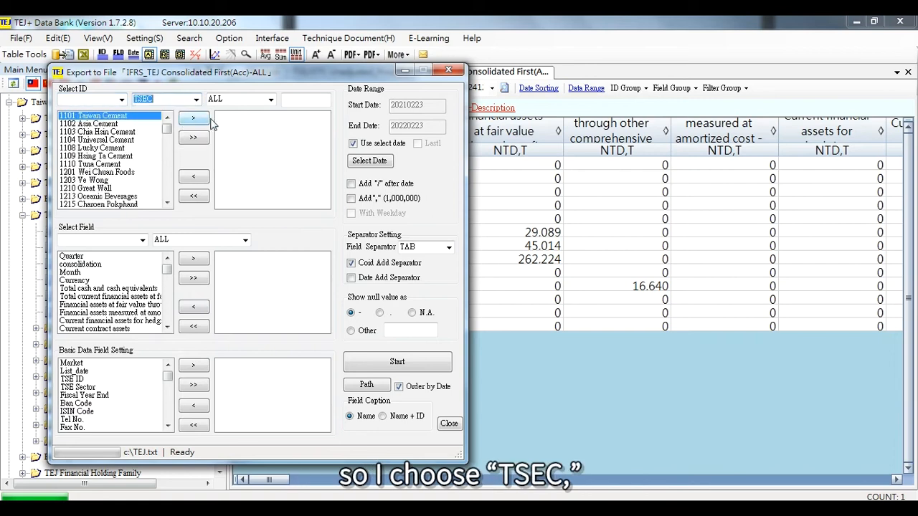
pyautogui.click(272, 105)
pyautogui.click(249, 122)
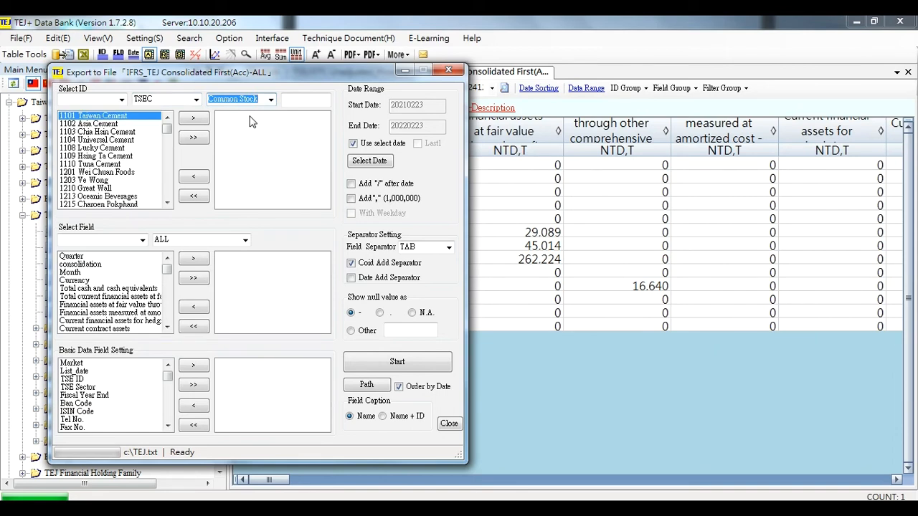
pyautogui.click(192, 139)
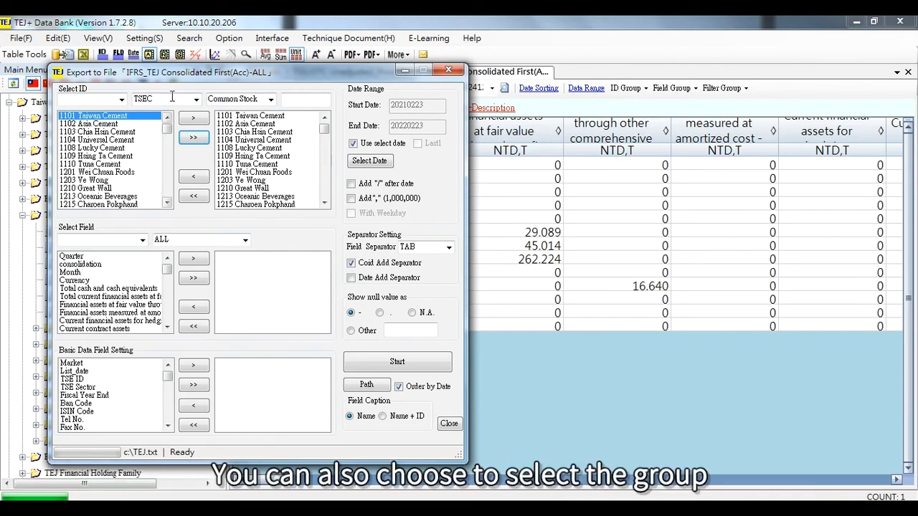
# Add all Balance Sheet fields to the selected export fields.
pyautogui.click(122, 102)
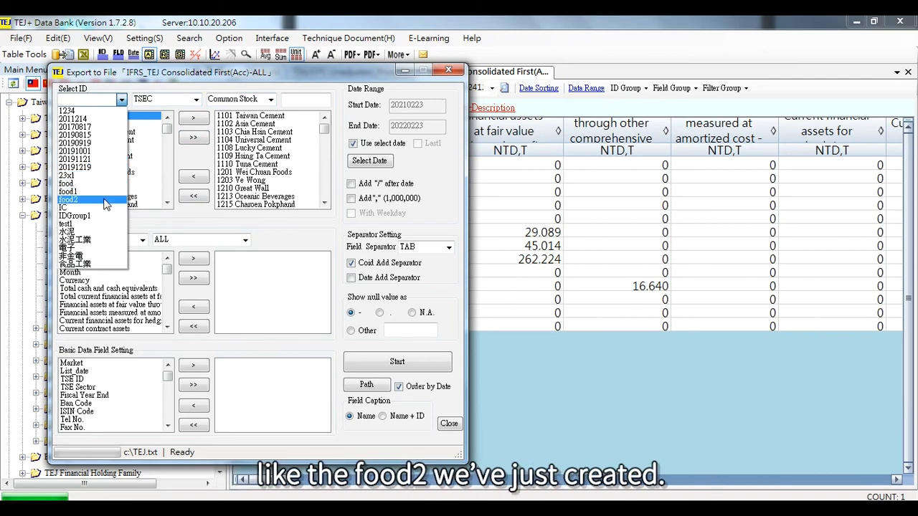
pyautogui.click(277, 223)
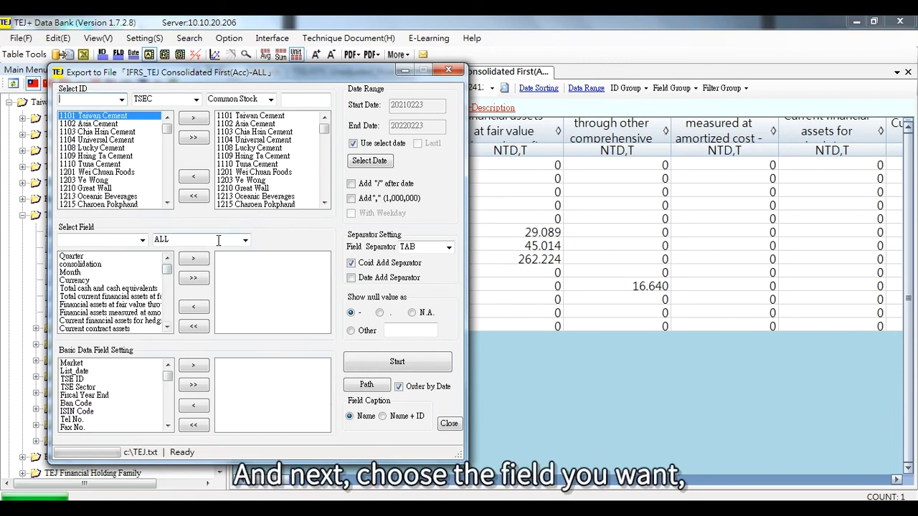
pyautogui.click(248, 238)
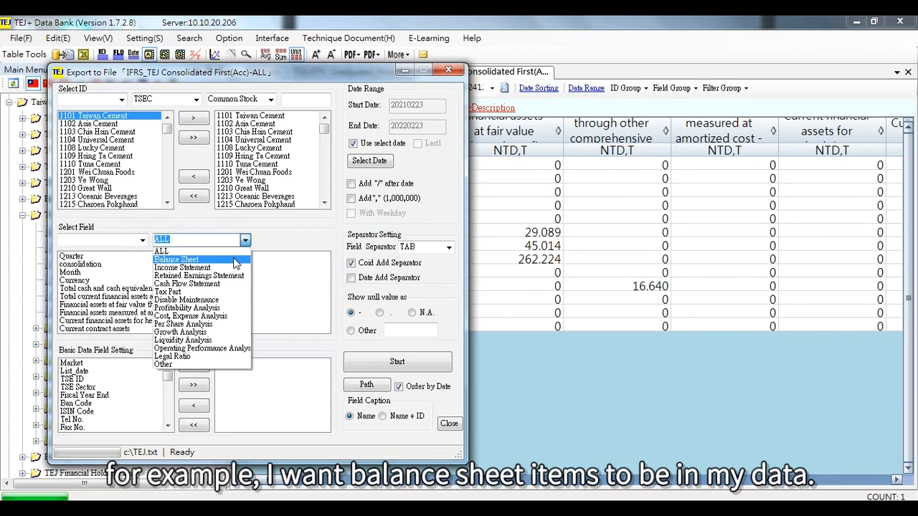
pyautogui.click(235, 261)
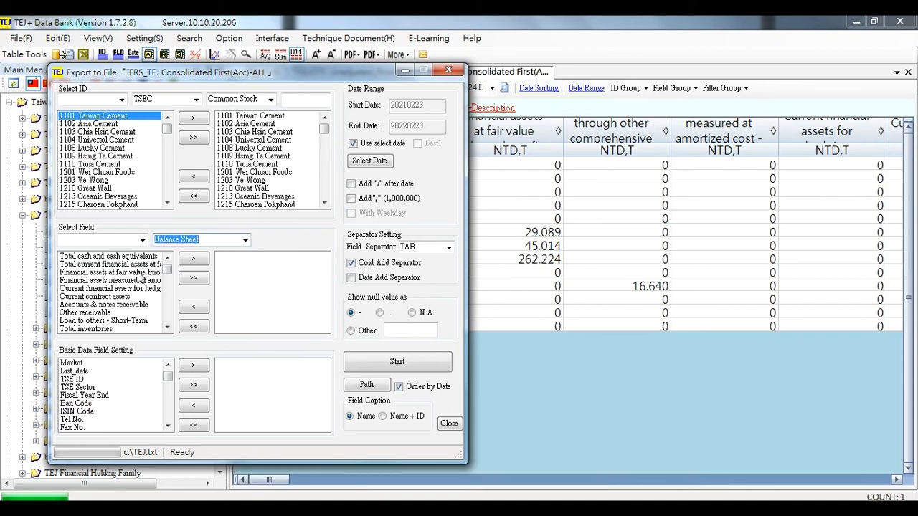
pyautogui.click(192, 279)
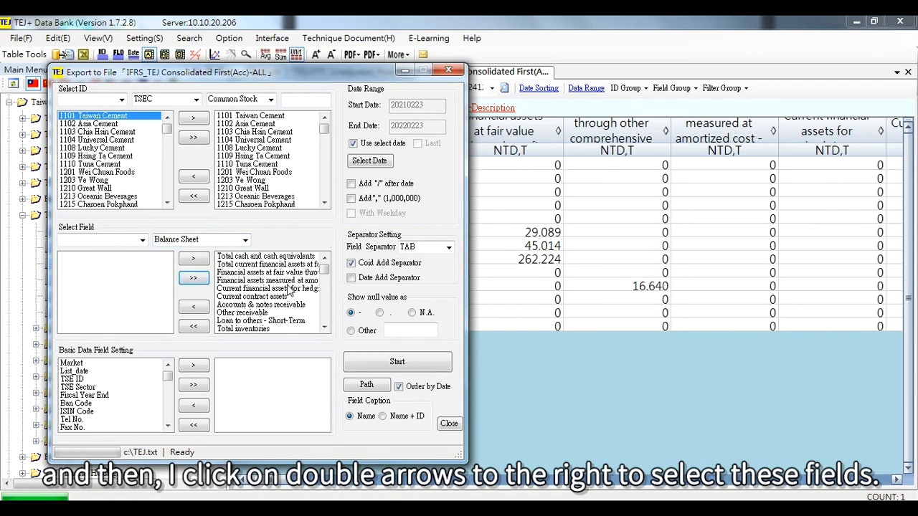
# Add the Market and List_date basic data fields to the export.
pyautogui.click(101, 364)
pyautogui.keyDown('ctrl'); pyautogui.click(103, 373); pyautogui.keyUp('ctrl')
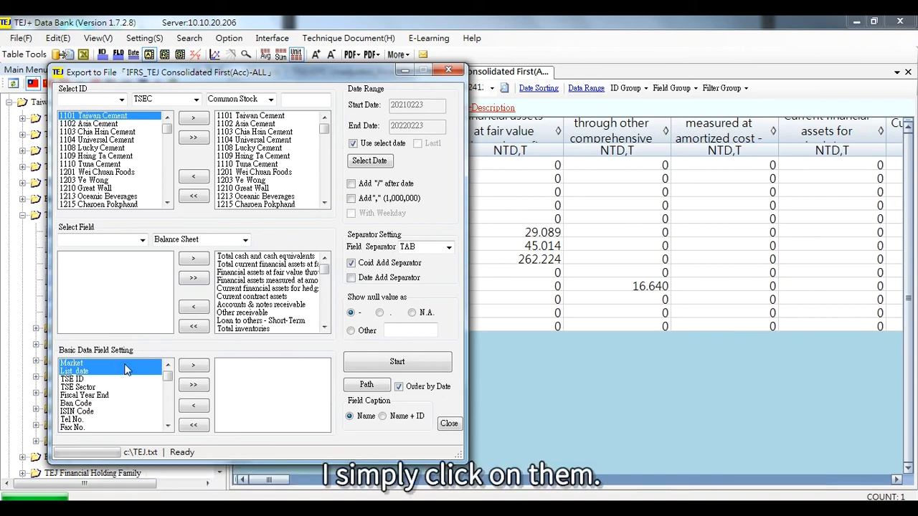
pyautogui.click(195, 367)
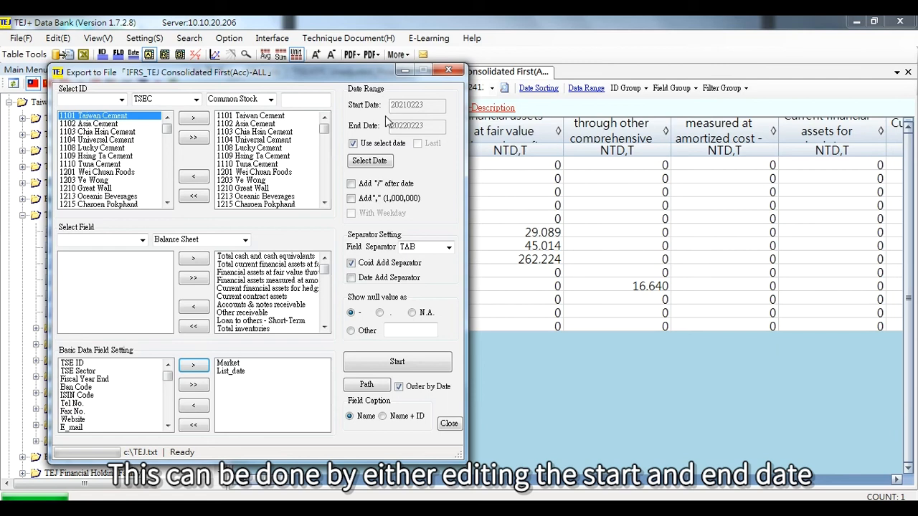
# Review the start and end dates, then confirm the selected query dates in the Select Date dialog.
pyautogui.click(352, 146)
pyautogui.moveTo(433, 105); pyautogui.dragTo(382, 110)
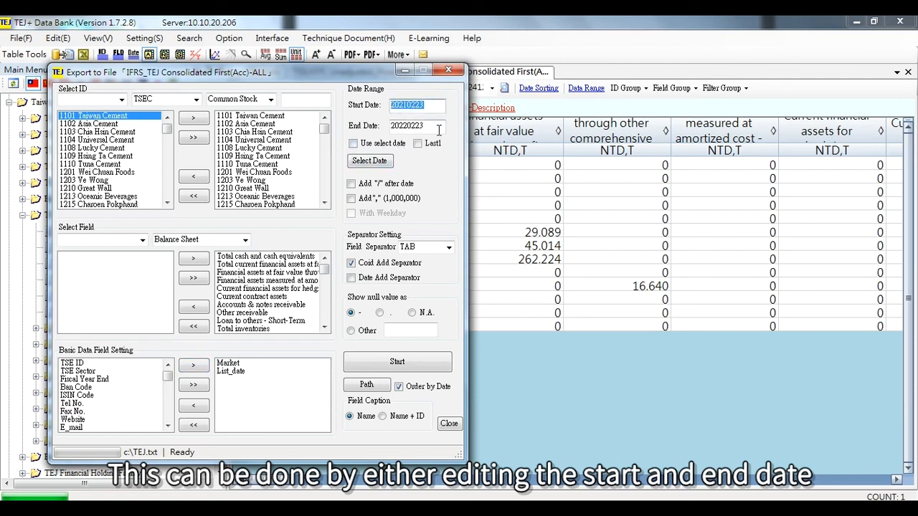
pyautogui.click(396, 131)
pyautogui.doubleClick(396, 131)
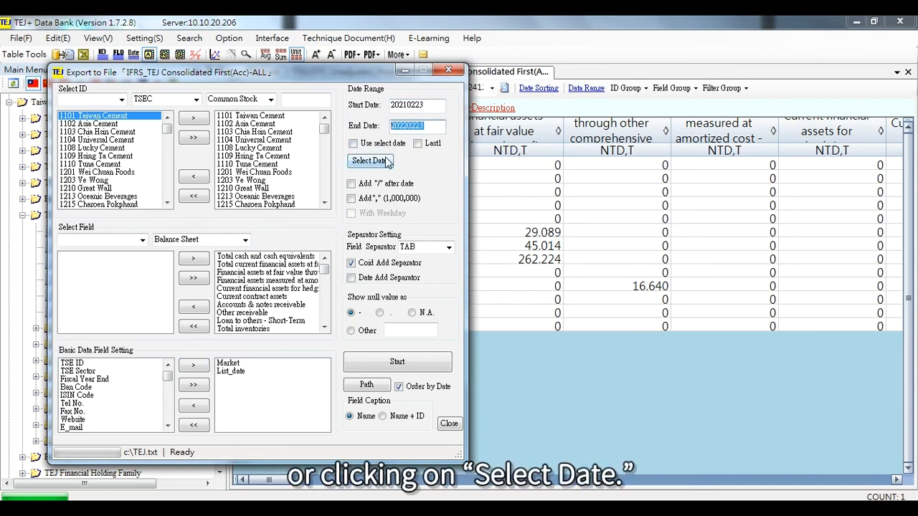
pyautogui.click(388, 162)
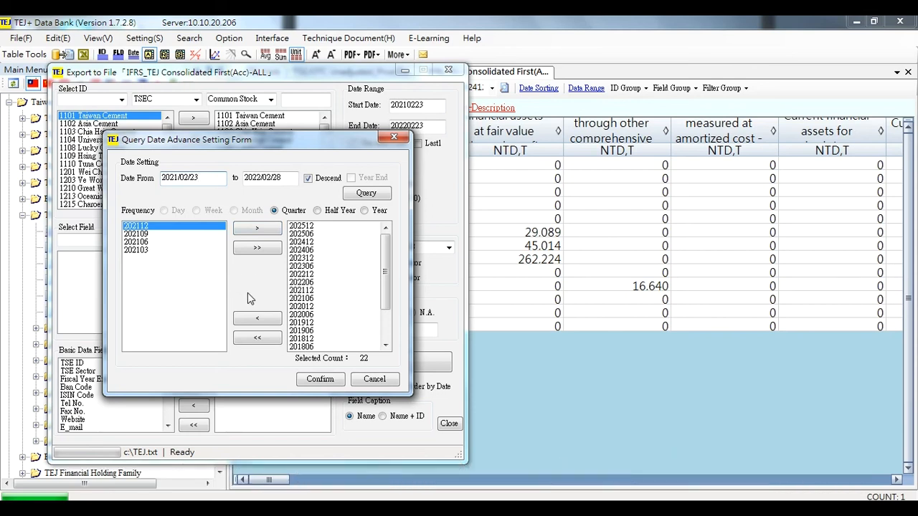
pyautogui.click(321, 379)
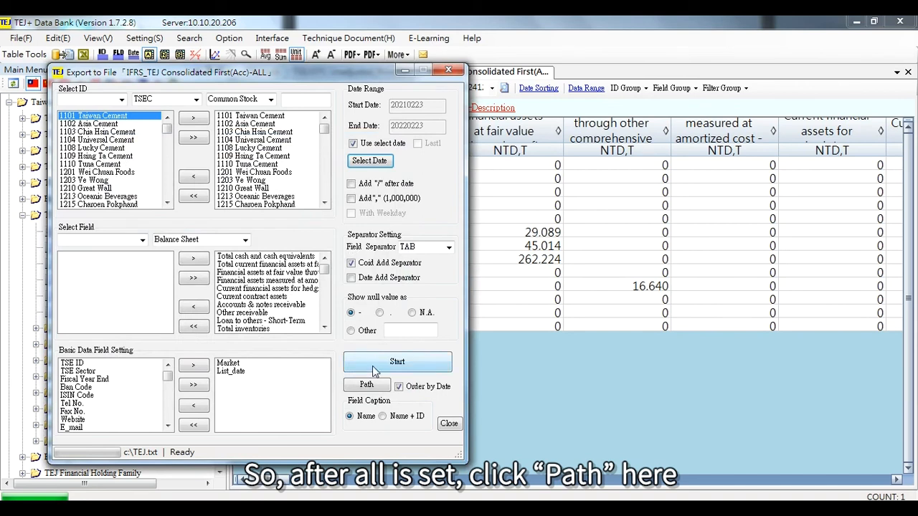
# Set the export path to the Desktop with the file name test1.
pyautogui.click(366, 386)
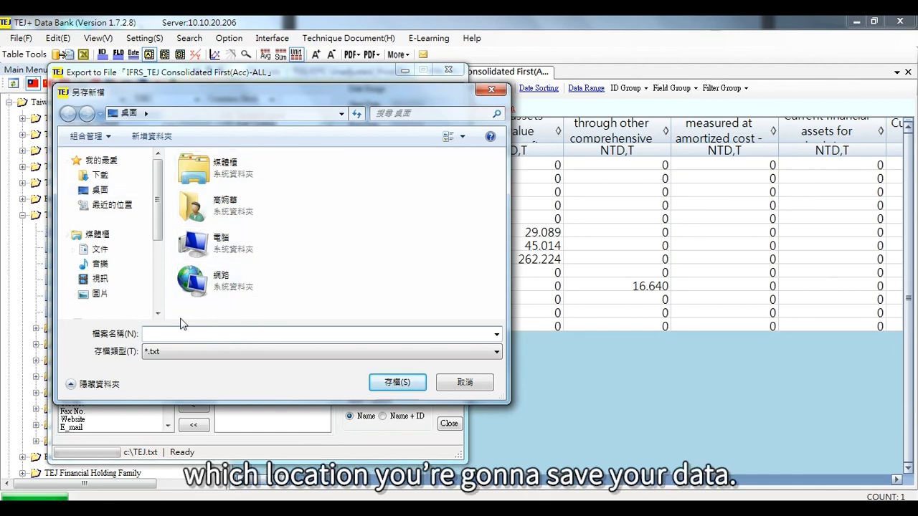
pyautogui.click(106, 198)
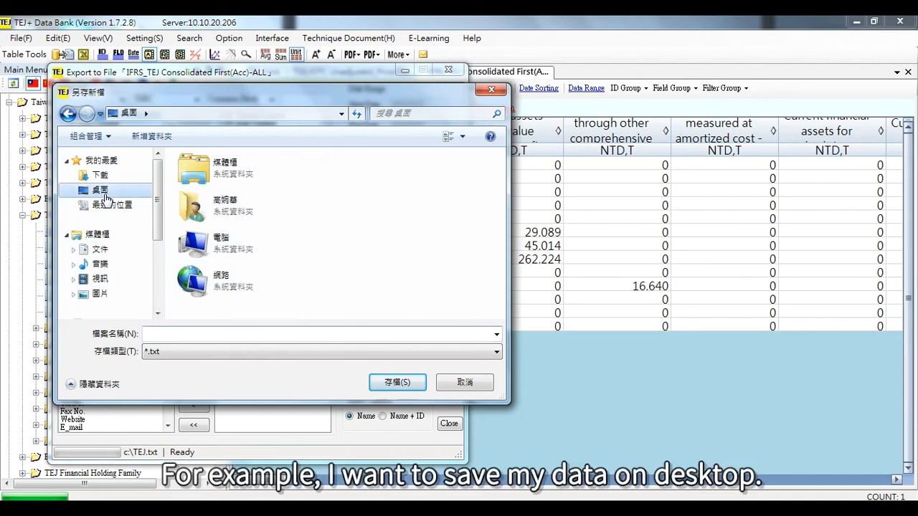
pyautogui.click(188, 332)
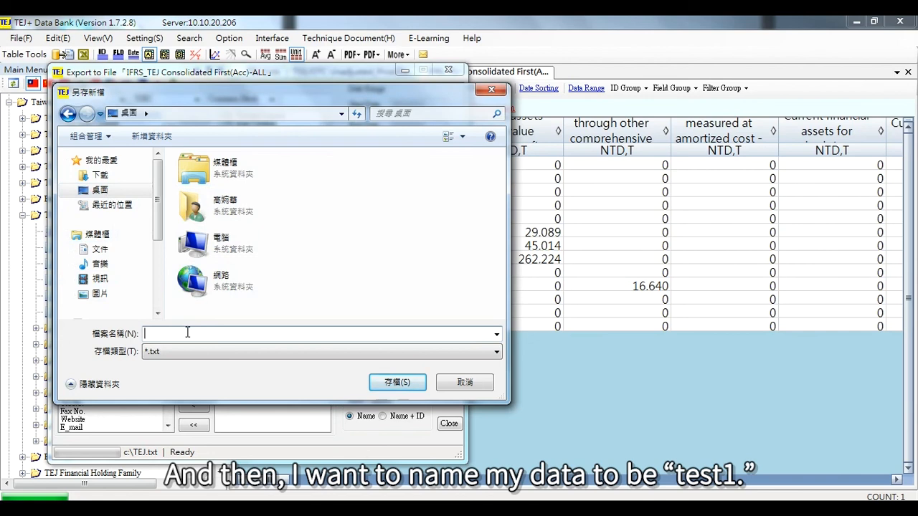
pyautogui.write('test1')
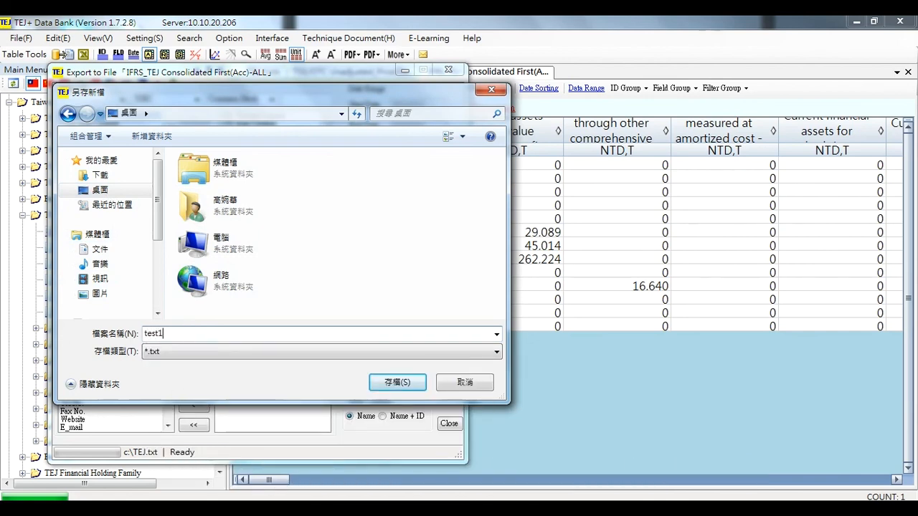
pyautogui.click(385, 384)
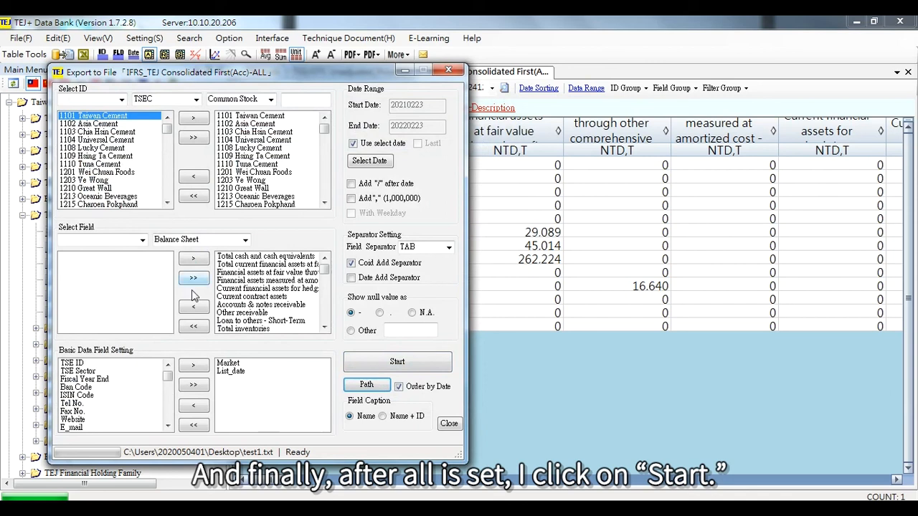
# Start the export, accept the companies-per-batch number, and close the export status window.
pyautogui.click(373, 366)
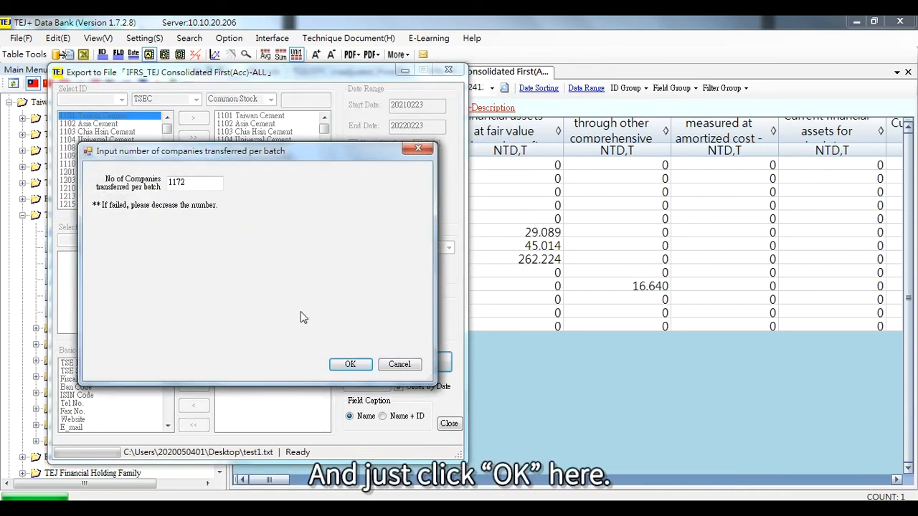
pyautogui.click(350, 365)
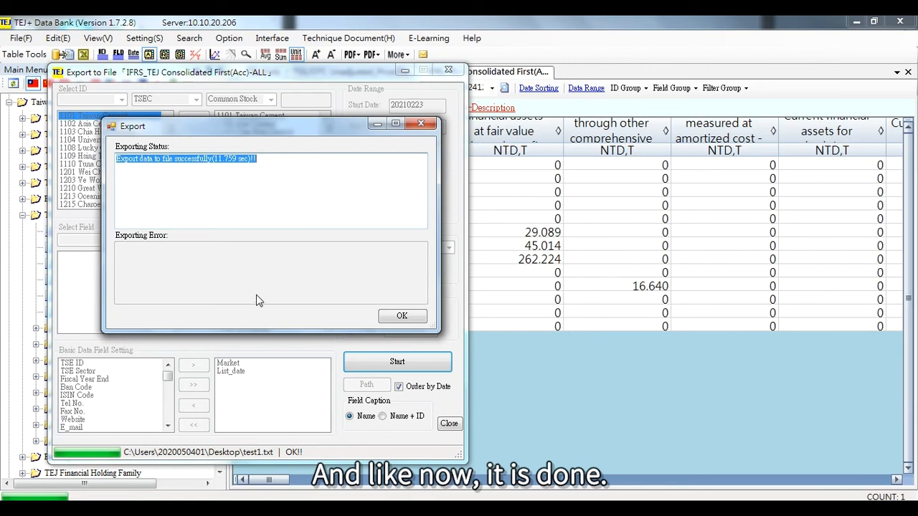
pyautogui.click(399, 318)
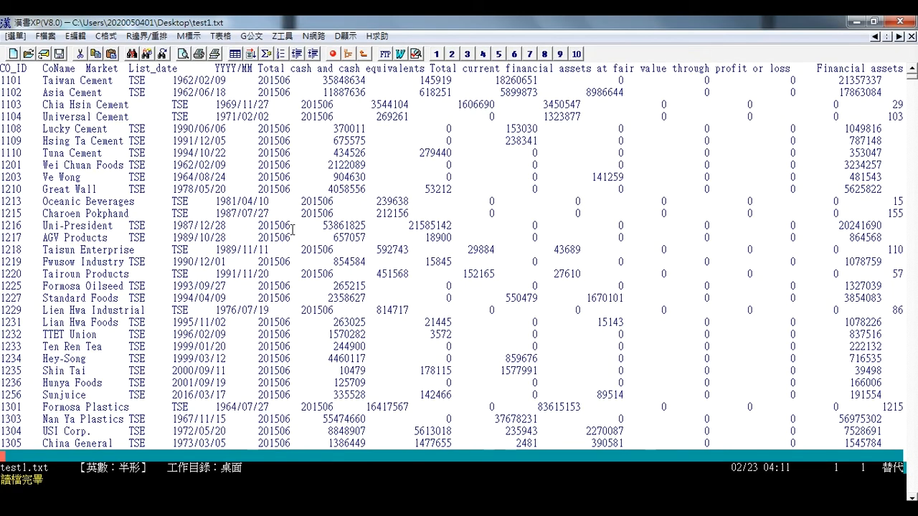
# Scroll through the exported test1.txt file in the text editor.
pyautogui.scroll(-10, 293, 228)
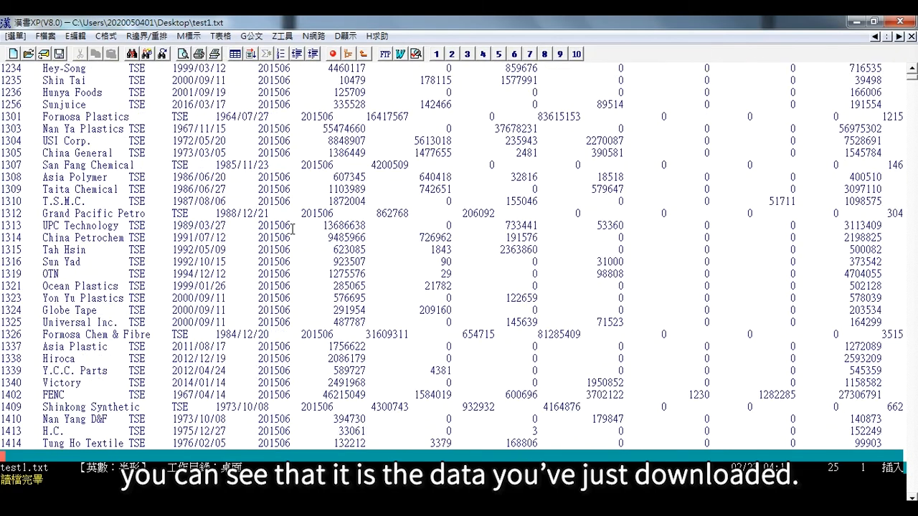
pyautogui.scroll(-17, 293, 228)
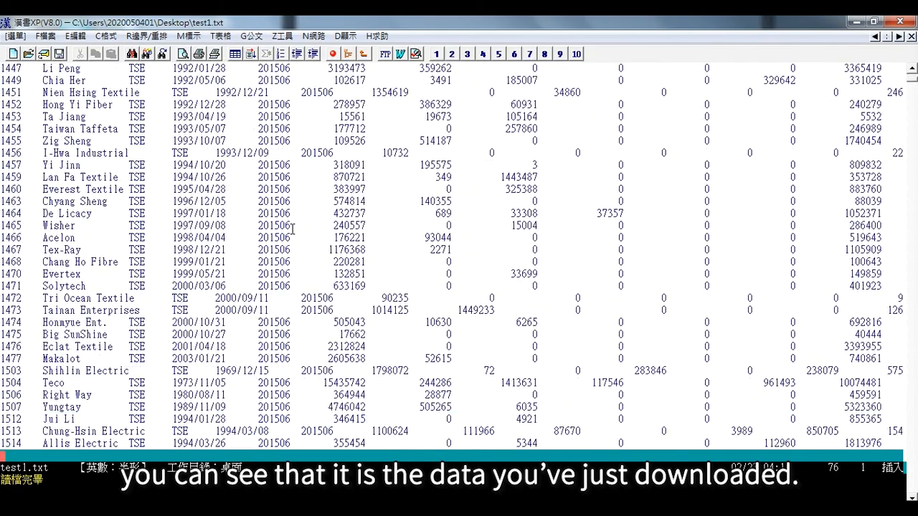